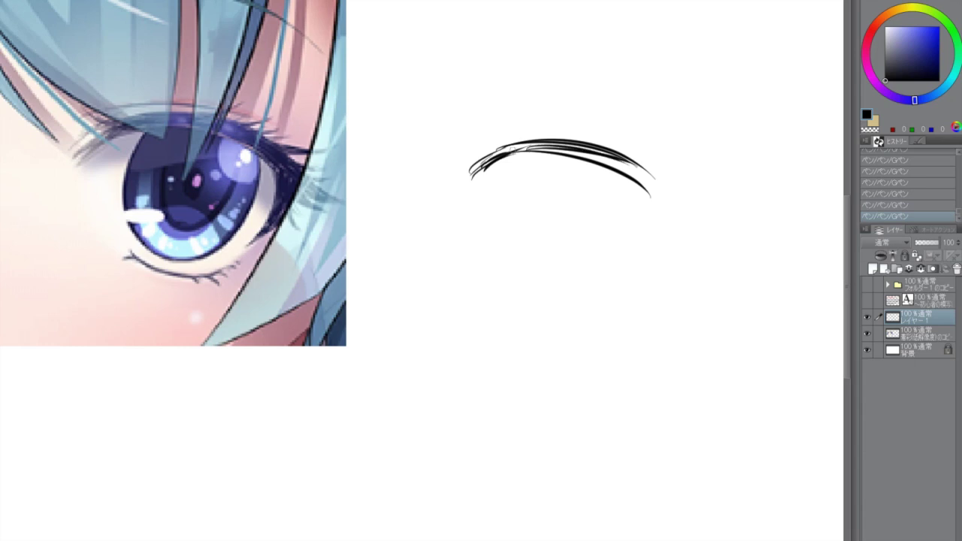
Thicken the upper lash line with curved pen strokes and draw its downward-sweeping outer corner.
mouse_move(541, 143)
mouse_down()
mouse_move(628, 161)
mouse_move(653, 179)
mouse_up()
mouse_move(504, 150)
mouse_down()
mouse_move(607, 160)
mouse_move(583, 153)
mouse_move(660, 190)
mouse_up()
drag(623, 161, 669, 197)
mouse_move(622, 158)
mouse_down()
mouse_move(653, 193)
mouse_move(684, 201)
mouse_move(668, 199)
mouse_up()
mouse_move(629, 171)
mouse_down()
mouse_move(654, 220)
mouse_move(641, 240)
mouse_up()
mouse_move(652, 194)
mouse_down()
mouse_move(638, 242)
mouse_move(555, 290)
mouse_up()
Try a small simplified eye with an arrow mark above the lash line sketch.
drag(556, 109, 645, 115)
mouse_move(577, 124)
mouse_down()
mouse_move(585, 139)
mouse_move(631, 136)
mouse_up()
drag(613, 126, 584, 157)
drag(608, 32, 606, 78)
drag(592, 63, 634, 78)
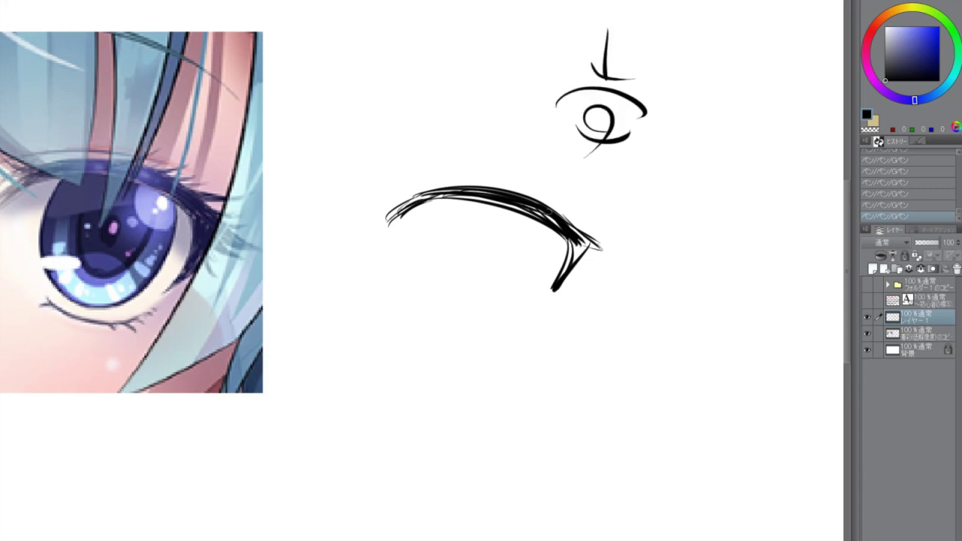
key(ctrl+z)
key(ctrl+z)
key(ctrl+z)
key(ctrl+z)
Extend the outer corner of the lash line to a point and fill in its downward stroke.
mouse_move(576, 210)
mouse_down()
mouse_move(615, 187)
mouse_move(608, 239)
mouse_move(644, 215)
mouse_move(594, 274)
mouse_up()
key(ctrl+z)
drag(613, 234, 578, 277)
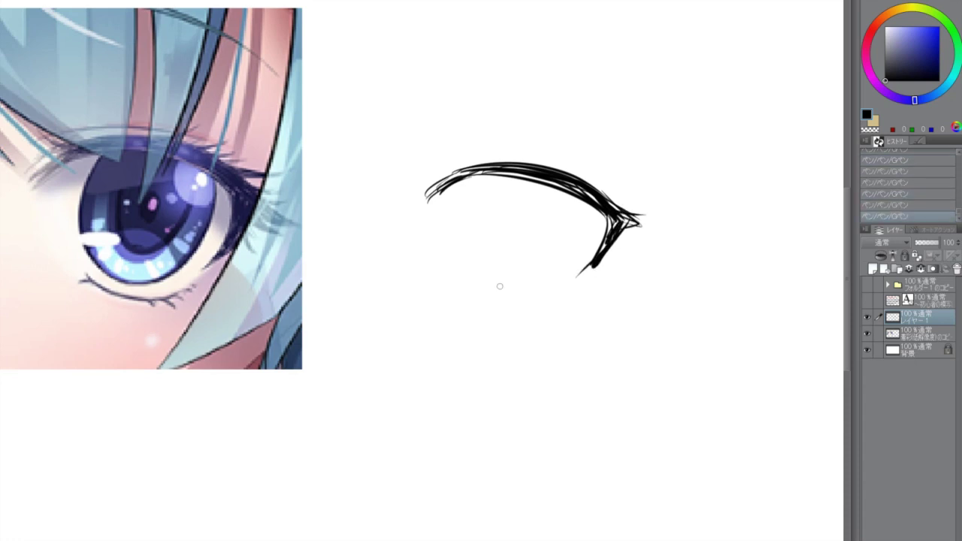
Sketch the lower lash line with small lashes and the iris with its pupil and highlight shapes.
mouse_move(476, 272)
mouse_down()
mouse_move(558, 282)
mouse_move(471, 272)
mouse_up()
key(ctrl+z)
drag(543, 289, 541, 299)
drag(499, 174, 526, 272)
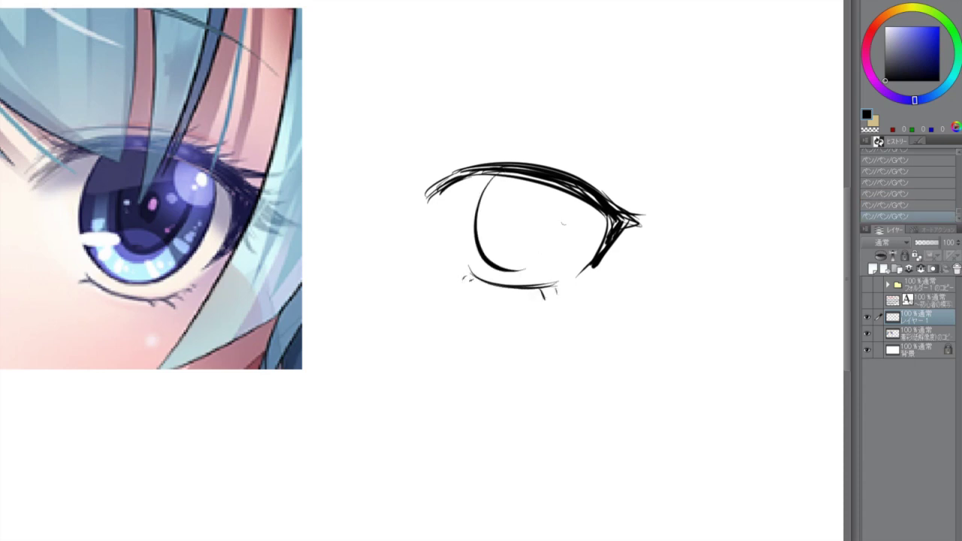
mouse_move(569, 196)
mouse_down()
mouse_move(572, 230)
mouse_move(507, 263)
mouse_move(542, 278)
mouse_up()
drag(540, 186, 557, 212)
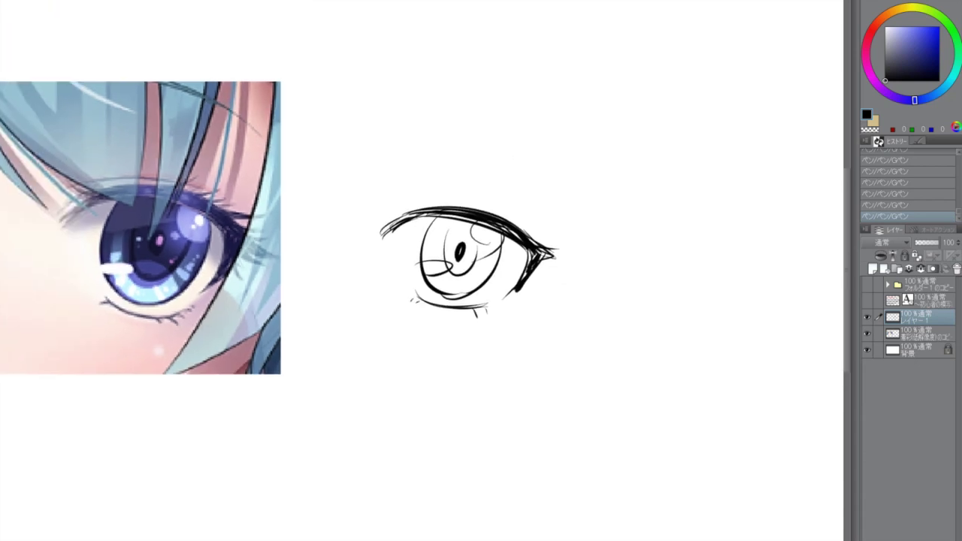
Sketch a small simplified eye above the detailed one and undo its iris and scribble.
drag(524, 130, 651, 136)
drag(551, 149, 629, 156)
drag(590, 117, 570, 167)
click(587, 140)
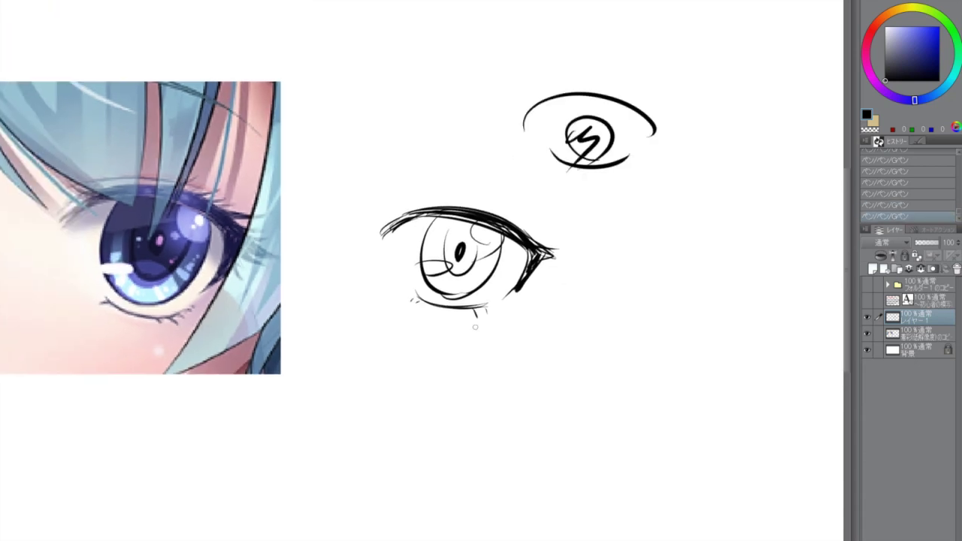
scroll(448, 230, up, 2)
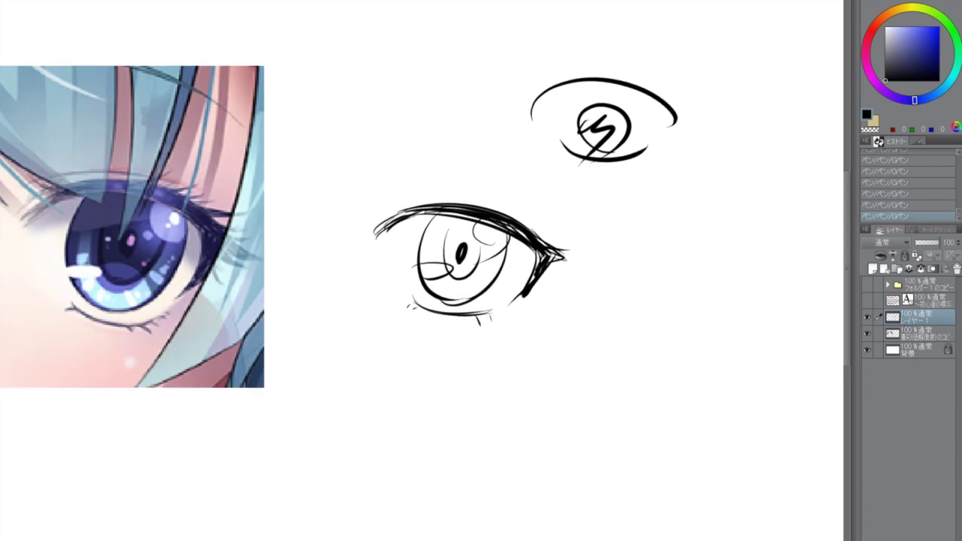
key(ctrl+z)
key(ctrl+z)
key(ctrl+z)
key(ctrl+z)
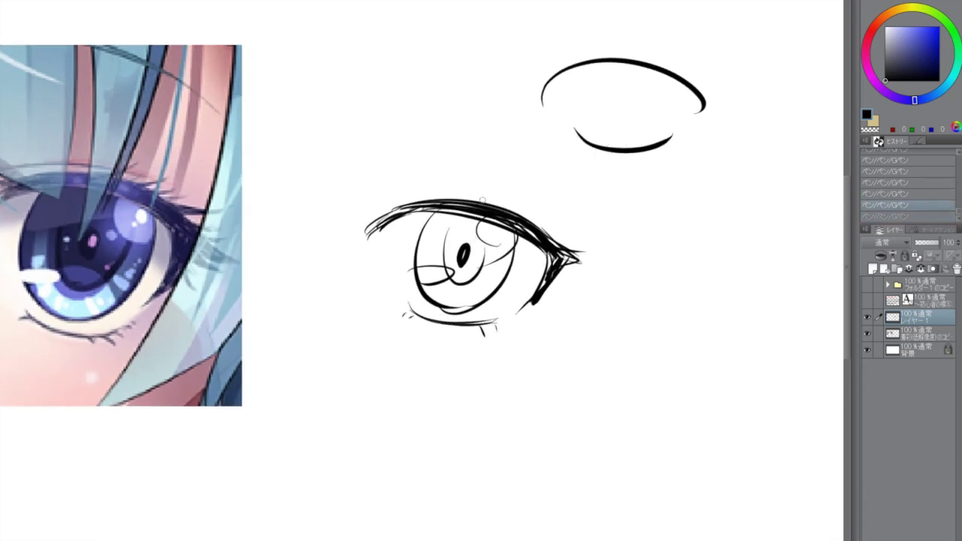
Add short spiky lashes along the upper lash line and the outer corner of the detailed eye.
mouse_move(482, 202)
mouse_down()
mouse_move(504, 191)
mouse_move(506, 209)
mouse_move(495, 207)
mouse_move(570, 223)
mouse_up()
key(ctrl+z)
key(ctrl+y)
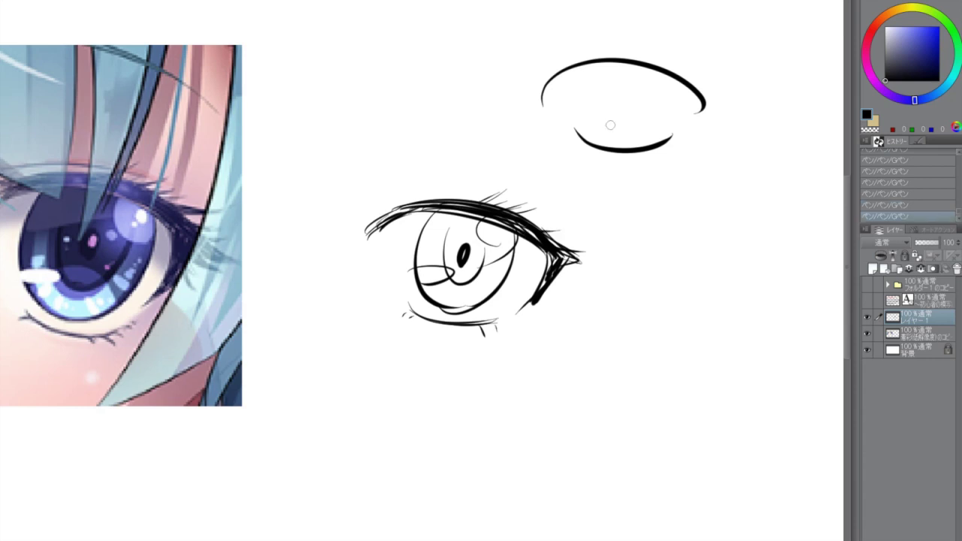
key(ctrl+z)
key(ctrl+y)
drag(554, 249, 598, 260)
Delete the sketch layer and create a new raster layer in its place.
scroll(756, 370, down, 2)
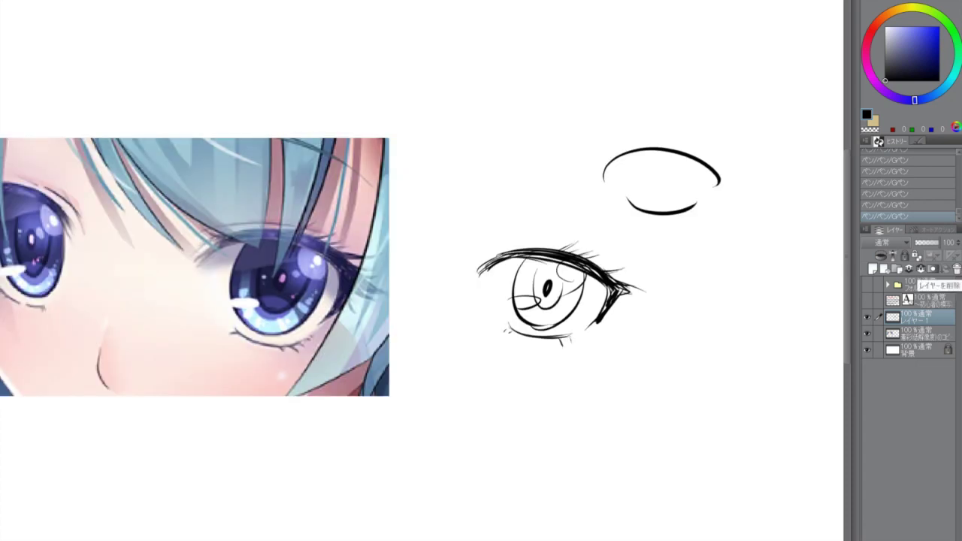
click(955, 268)
key(ctrl+shift+n)
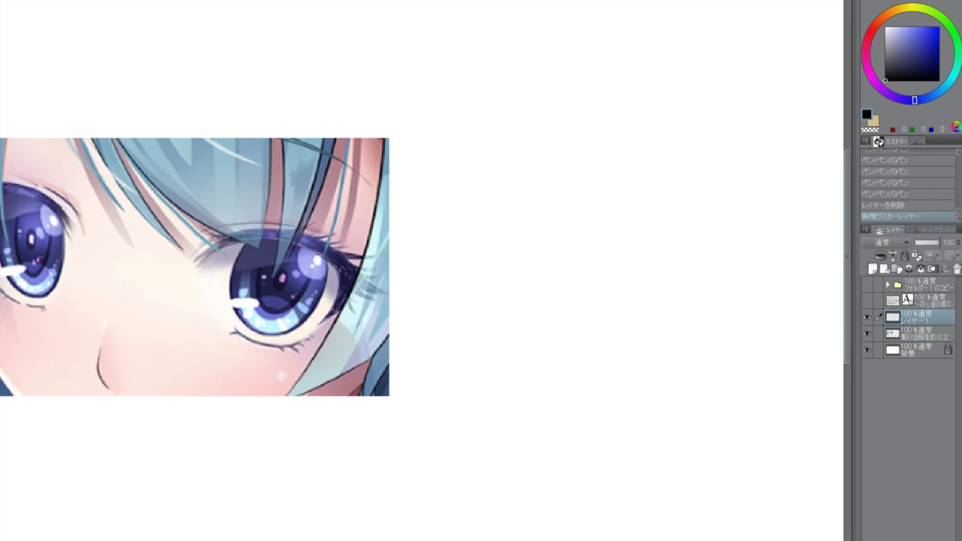
Sketch a new curved upper lash line beside the reference eye and thicken it with layered pen strokes.
scroll(541, 461, up, 2)
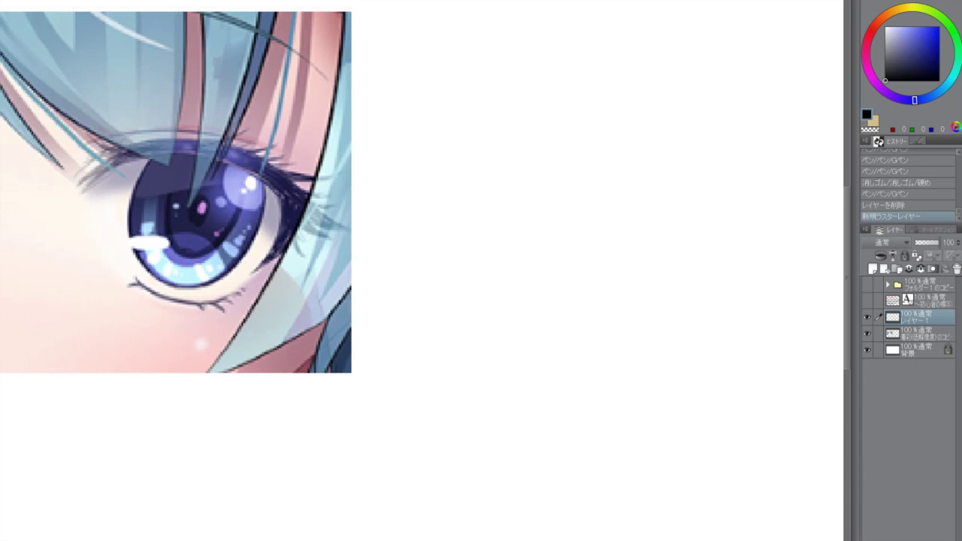
mouse_move(461, 203)
mouse_down()
mouse_move(512, 161)
mouse_move(616, 180)
mouse_up()
key(ctrl+z)
mouse_move(492, 183)
mouse_down()
mouse_move(516, 174)
mouse_move(628, 198)
mouse_up()
key(ctrl+z)
mouse_move(499, 175)
mouse_down()
mouse_move(624, 185)
mouse_move(649, 208)
mouse_up()
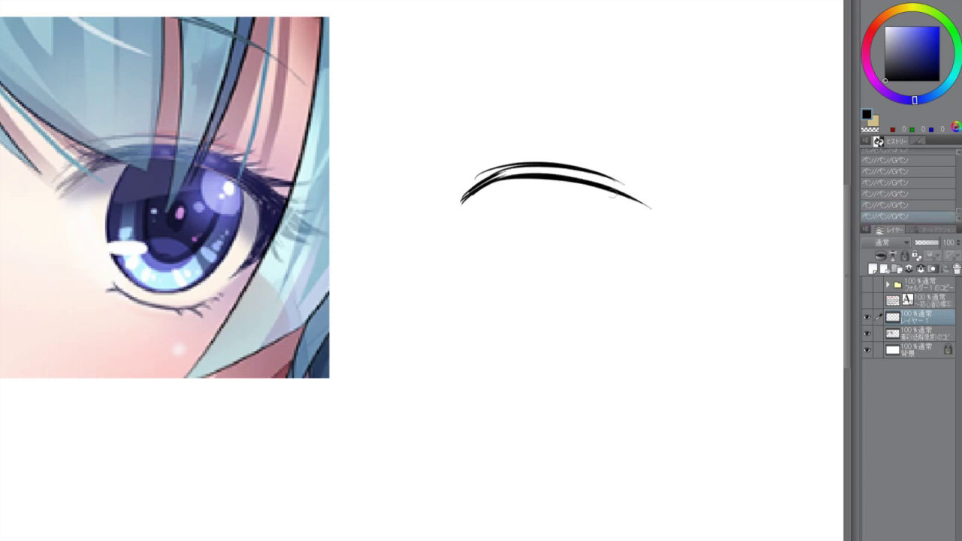
drag(576, 181, 658, 219)
mouse_move(507, 167)
mouse_down()
mouse_move(457, 198)
mouse_move(464, 193)
mouse_up()
drag(494, 170, 460, 197)
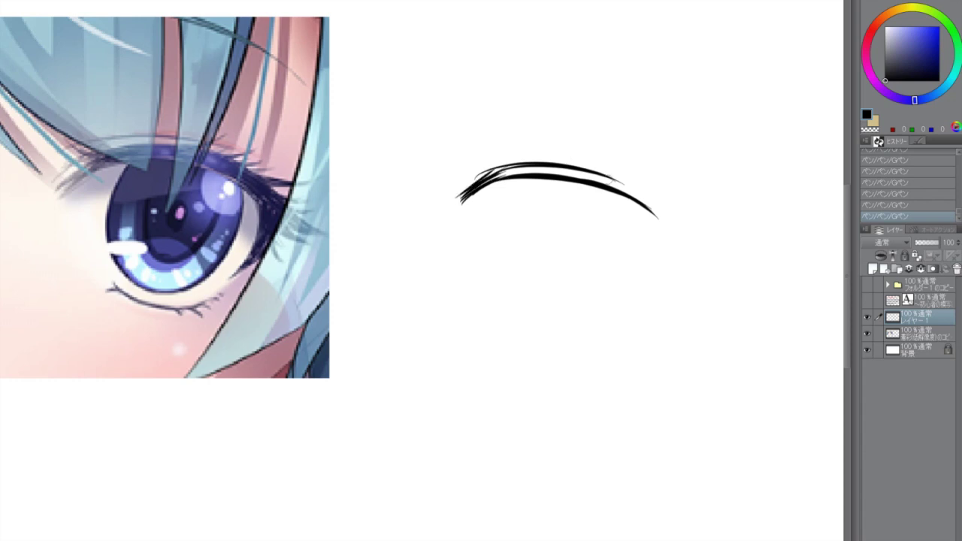
drag(497, 170, 640, 199)
Draw the outer lash corner with a downward stroke and outward flick, and outline the iris and lower lid.
mouse_move(598, 176)
mouse_down()
mouse_move(657, 214)
mouse_move(643, 255)
mouse_up()
drag(651, 206, 631, 263)
mouse_move(633, 188)
mouse_down()
mouse_move(664, 211)
mouse_move(645, 260)
mouse_up()
mouse_move(651, 209)
mouse_down()
mouse_move(640, 265)
mouse_move(685, 199)
mouse_up()
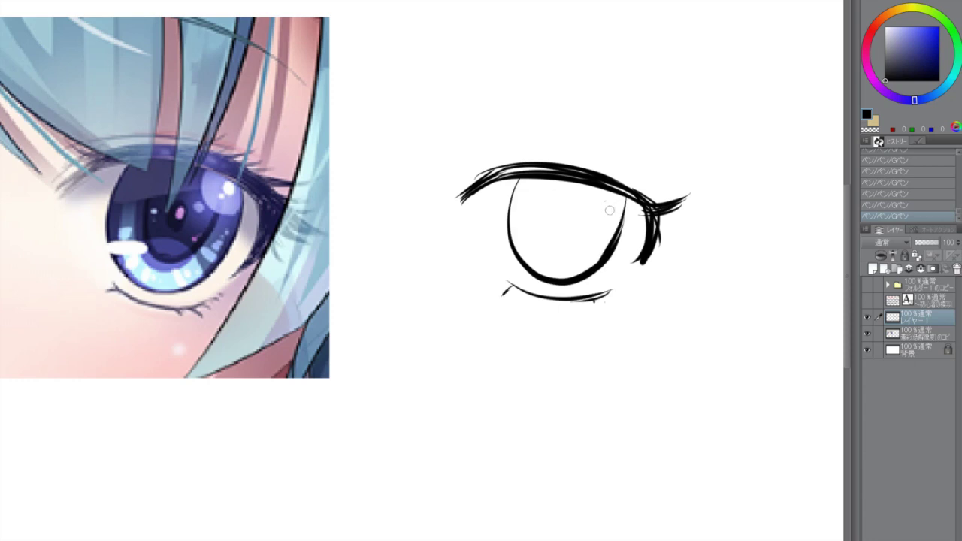
Draw the pupil, inner ring and highlights inside the iris, erasing the iris outline around the lower highlight.
drag(589, 187, 627, 221)
mouse_move(543, 185)
mouse_down()
mouse_move(588, 217)
mouse_move(567, 228)
mouse_up()
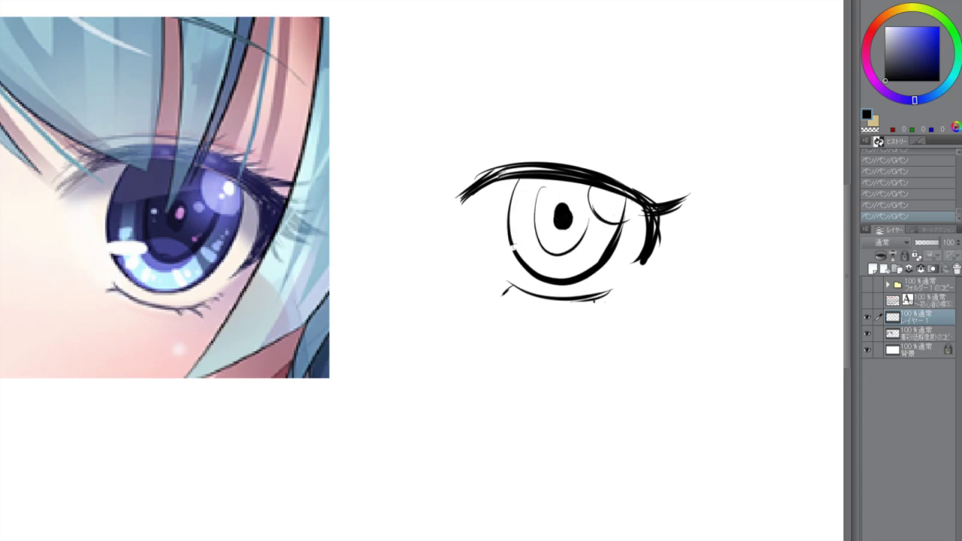
drag(514, 247, 511, 242)
mouse_move(511, 244)
mouse_down()
mouse_move(517, 255)
mouse_move(505, 249)
mouse_up()
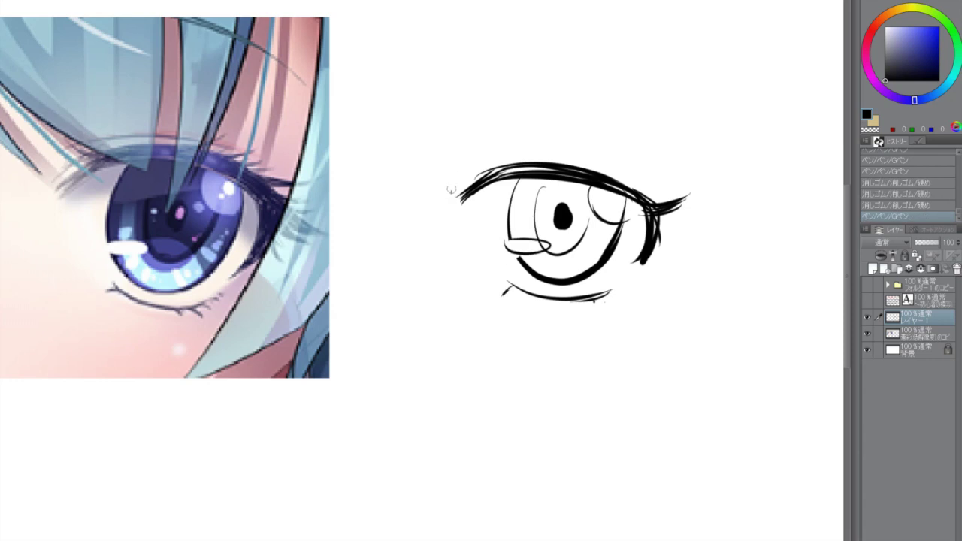
Add eyelid crease lines above the upper lash line and erase the iris outline crossing the upper highlight.
mouse_move(450, 194)
mouse_down()
mouse_move(523, 157)
mouse_move(494, 157)
mouse_move(610, 167)
mouse_up()
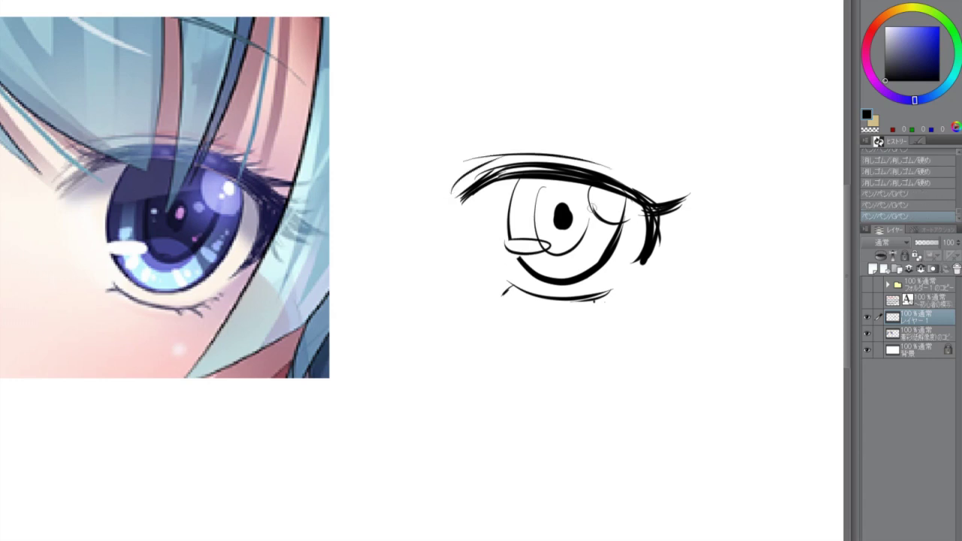
key(e)
drag(607, 209, 600, 215)
Try a simplified eye with curved lids and a round iris in the empty area above the detailed eye.
drag(603, 155, 385, 273)
scroll(521, 177, down, 3)
drag(523, 158, 555, 129)
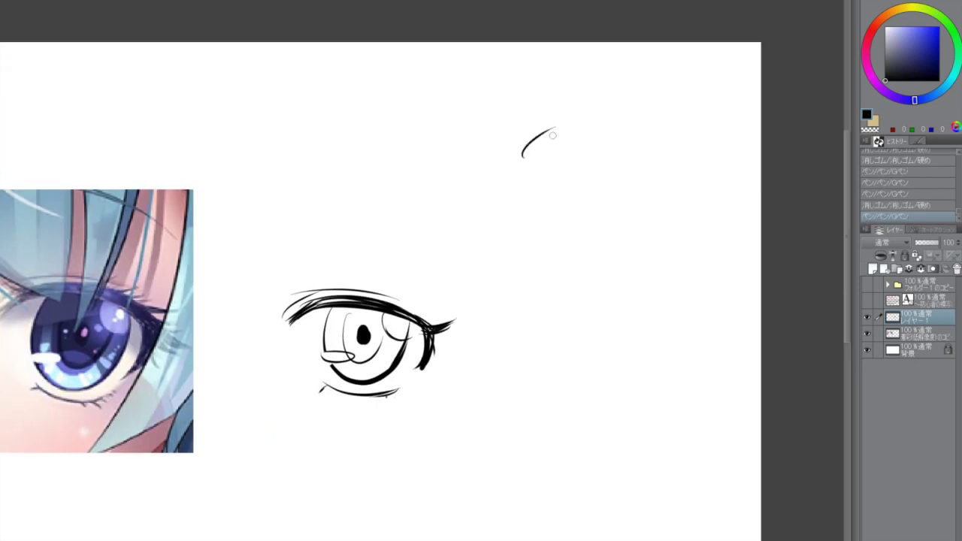
key(ctrl+z)
drag(483, 158, 605, 166)
drag(492, 204, 585, 187)
drag(541, 164, 519, 192)
drag(549, 135, 526, 194)
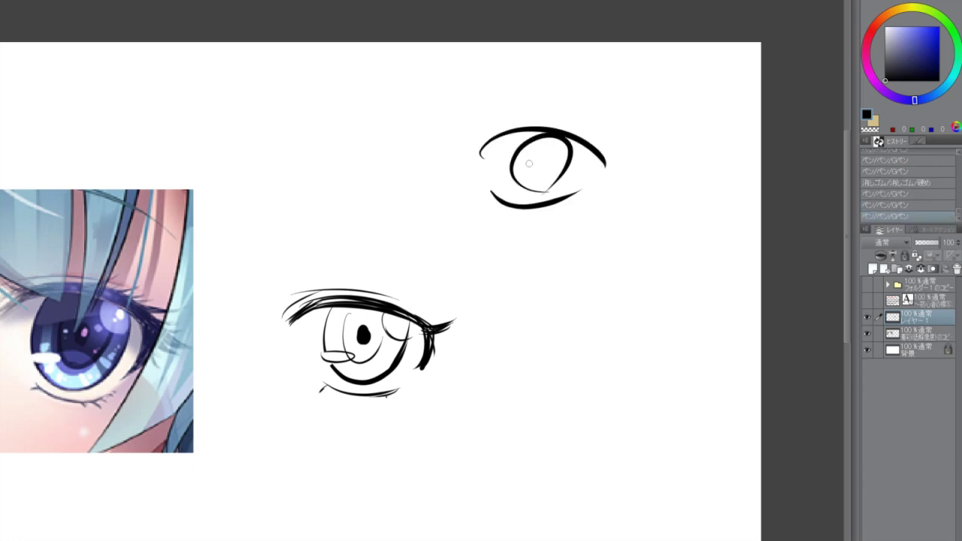
key(ctrl+z)
key(ctrl+z)
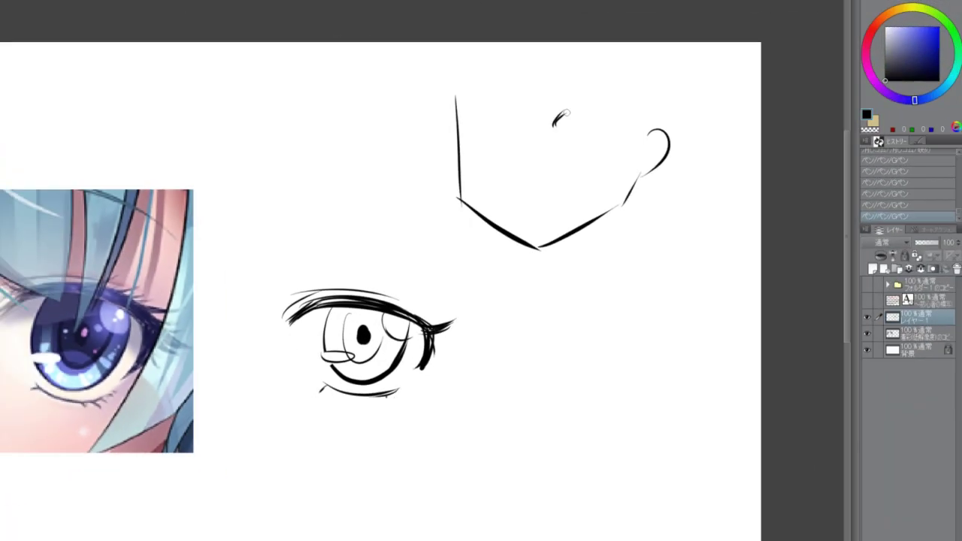
Draw the upper lash line of an eye inside the face outline, near the ear.
key(ctrl+z)
mouse_move(568, 110)
mouse_down()
mouse_move(558, 126)
mouse_move(608, 124)
mouse_up()
mouse_move(550, 113)
mouse_down()
mouse_move(583, 110)
mouse_move(616, 126)
mouse_move(614, 138)
mouse_up()
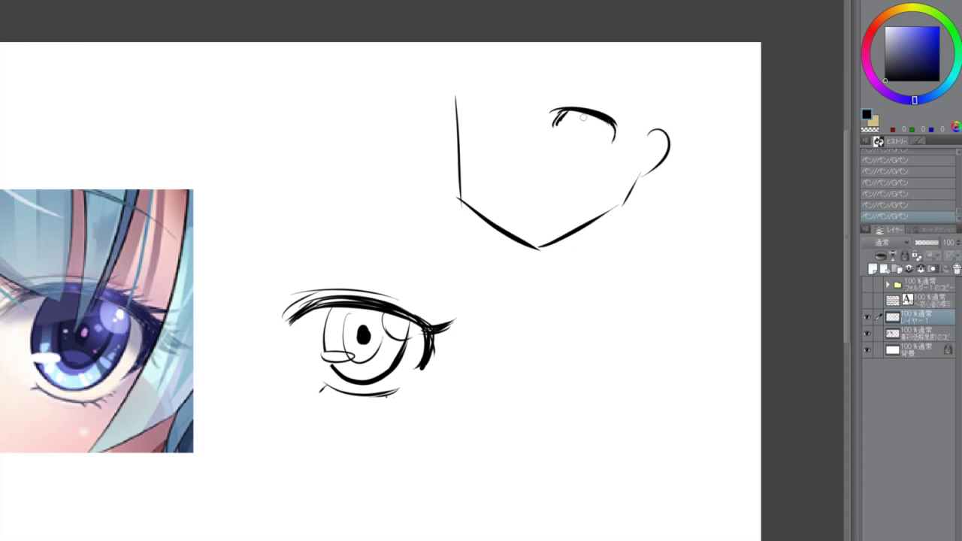
Draw the iris, pupil and highlights beneath the lash line in the face sketch.
drag(573, 112, 595, 148)
key(ctrl+z)
drag(573, 112, 592, 150)
mouse_move(605, 120)
mouse_down()
mouse_move(598, 149)
mouse_move(606, 132)
mouse_move(588, 137)
mouse_up()
drag(586, 123, 585, 133)
key(e)
key(p)
Add the eyelid crease, an outer-corner lash and the lower lash line to the small eye.
drag(553, 105, 565, 99)
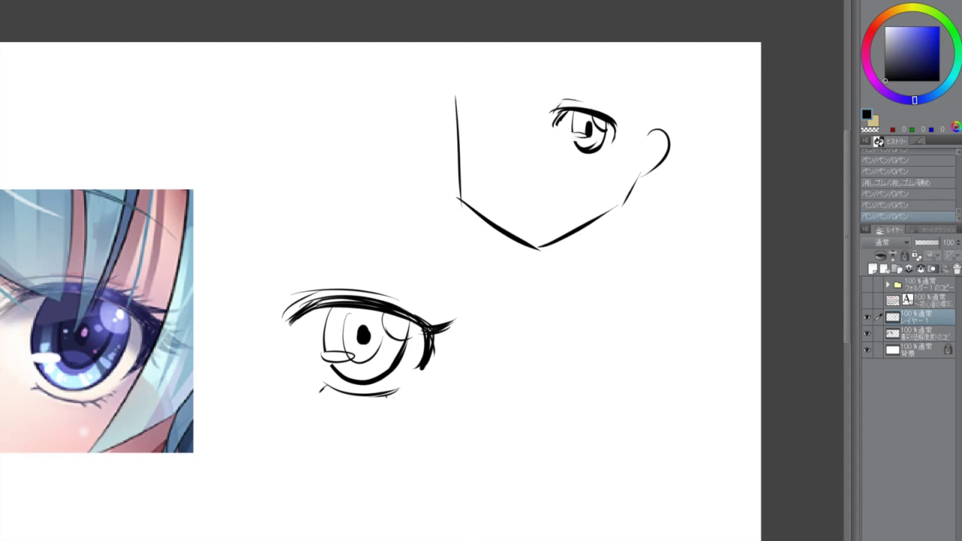
drag(612, 139, 625, 131)
drag(570, 147, 588, 154)
drag(572, 151, 586, 158)
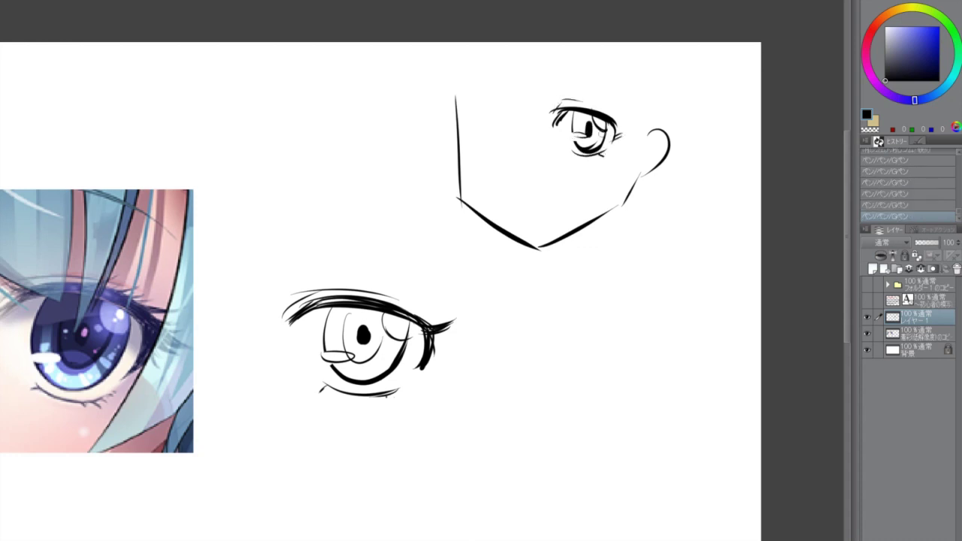
Sketch a simplified face with plain eyes, a nose and a smile beside the first face.
drag(588, 101, 546, 122)
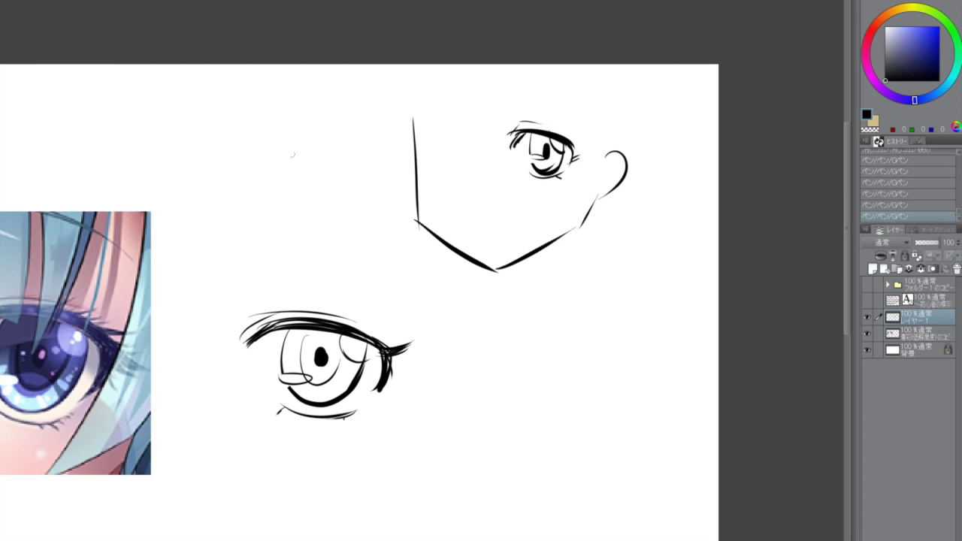
drag(292, 154, 375, 146)
mouse_move(294, 113)
mouse_down()
mouse_move(296, 187)
mouse_move(378, 236)
mouse_up()
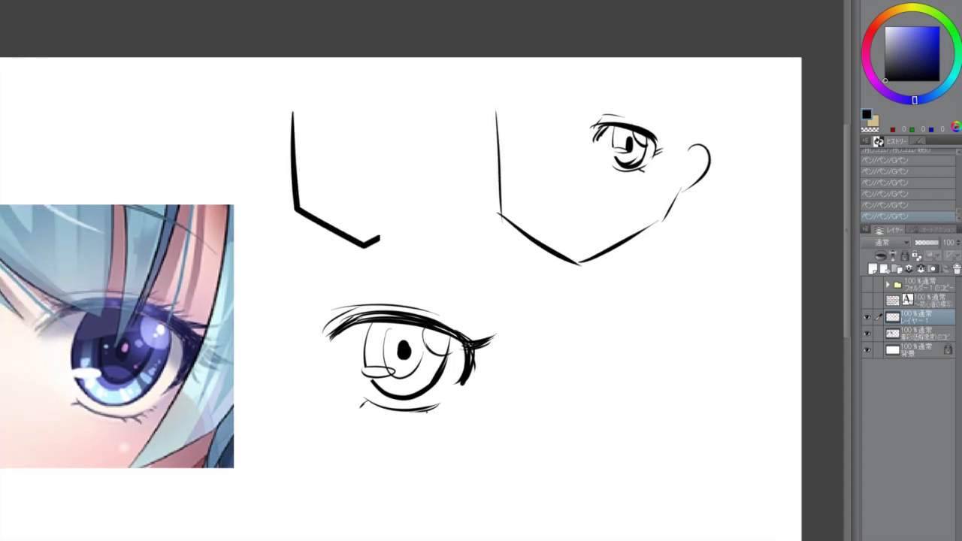
mouse_move(330, 129)
mouse_down()
mouse_move(308, 130)
mouse_move(335, 146)
mouse_up()
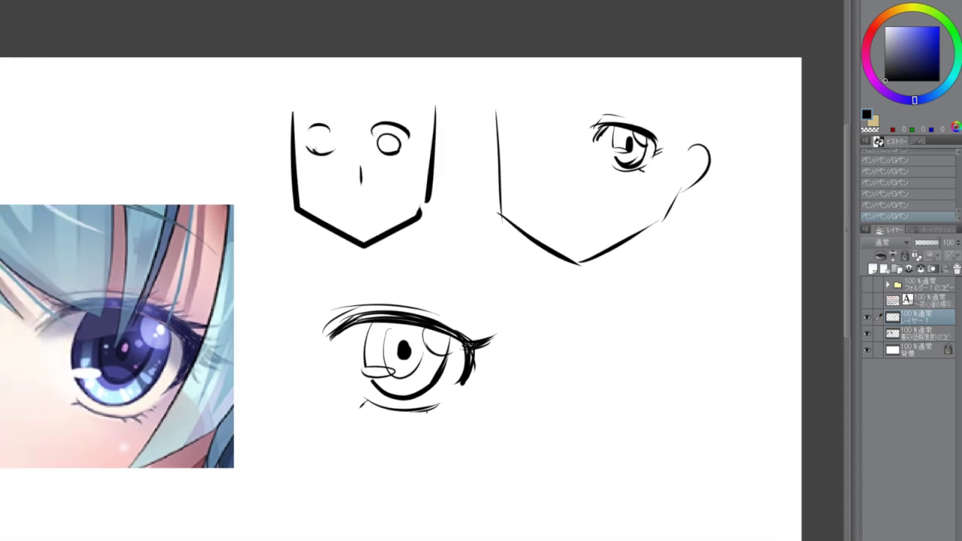
drag(343, 205, 370, 201)
Draw the second detailed eye on the face with the ear, on the side away from the ear.
mouse_move(545, 138)
mouse_down()
mouse_move(441, 137)
mouse_move(463, 158)
mouse_up()
key(ctrl+z)
mouse_move(472, 134)
mouse_down()
mouse_move(467, 155)
mouse_move(463, 146)
mouse_move(454, 160)
mouse_up()
drag(451, 159, 470, 156)
drag(465, 135, 471, 142)
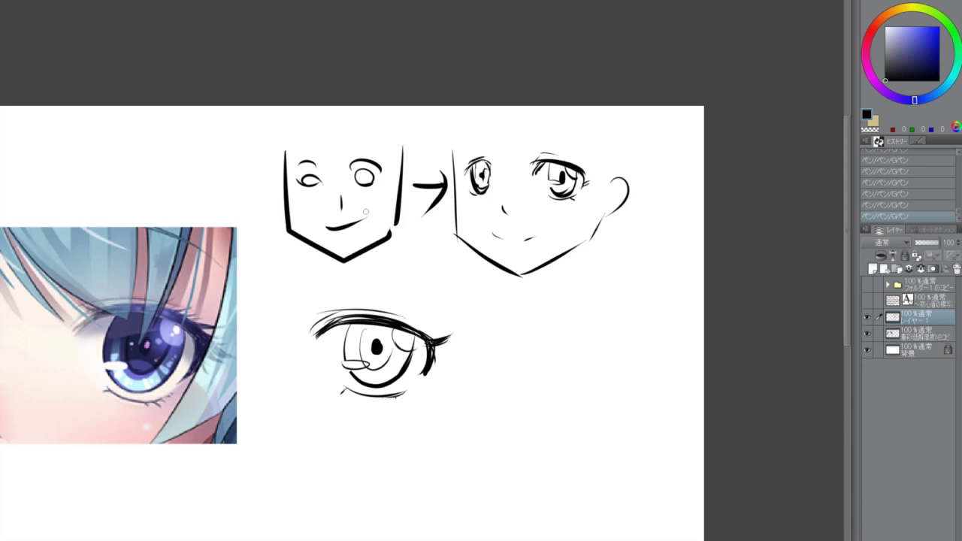
Delete the layer holding the face and eye sketches and create a new raster layer.
scroll(366, 213, down, 1)
drag(311, 233, 428, 189)
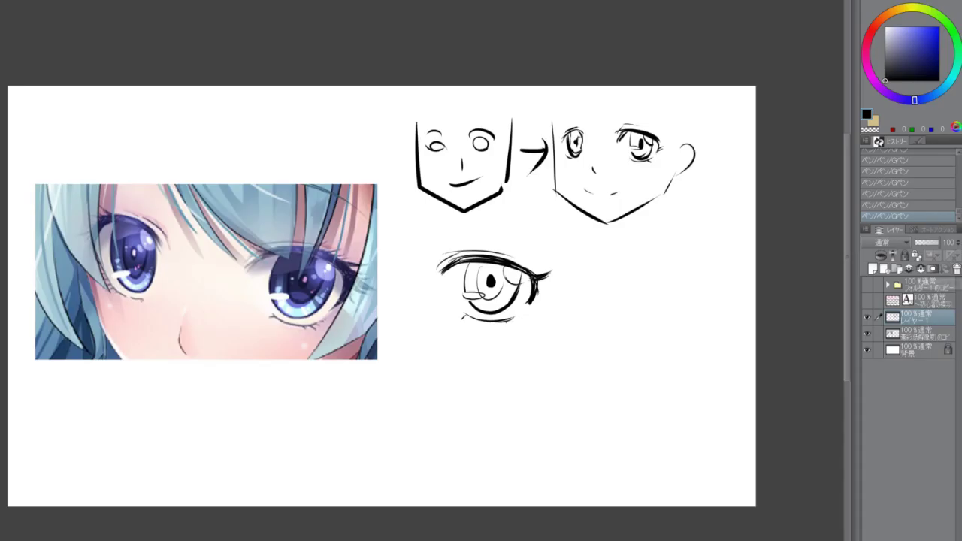
key(Delete)
key(ctrl+shift+n)
Draw the inner corner of a new upper lash line with dense strokes and erase into its tip for spiky ends.
scroll(390, 294, up, 1)
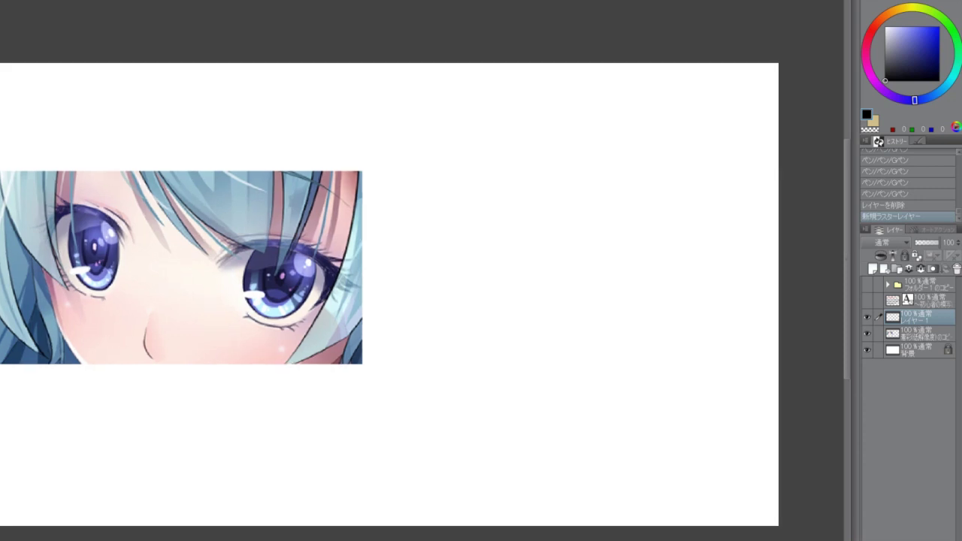
scroll(458, 314, up, 1)
scroll(439, 289, up, 2)
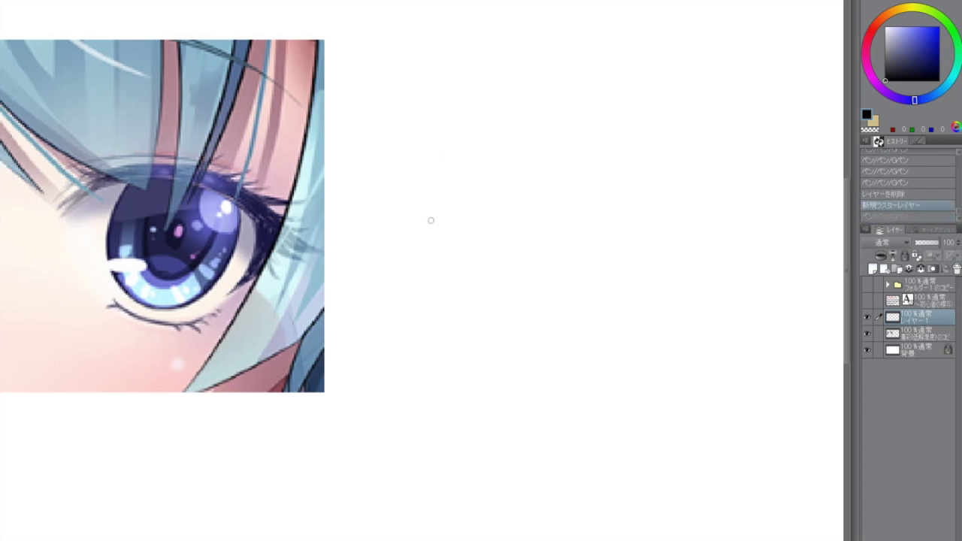
mouse_move(428, 224)
mouse_down()
mouse_move(459, 196)
mouse_move(484, 199)
mouse_move(469, 206)
mouse_move(487, 199)
mouse_up()
key(ctrl+z)
drag(431, 223, 469, 200)
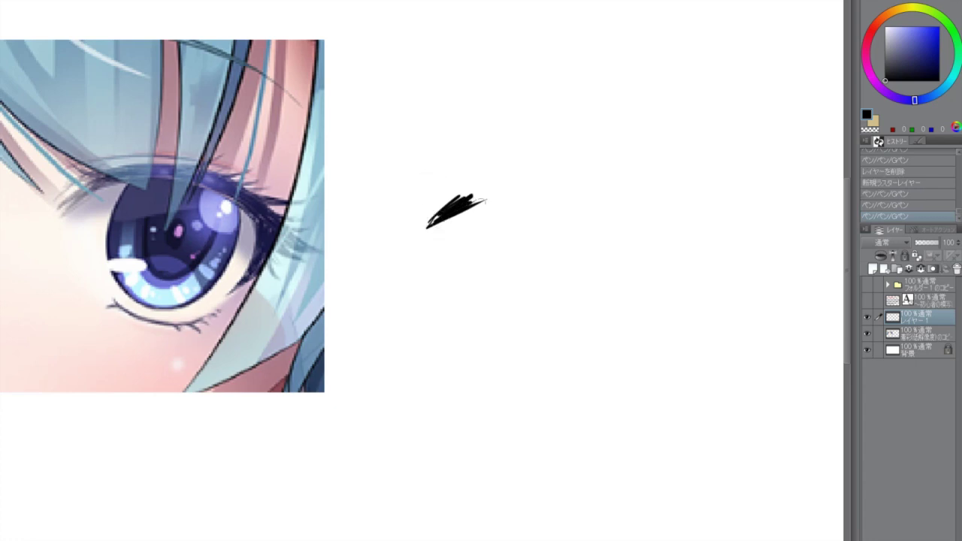
key(e)
mouse_move(425, 228)
mouse_down()
mouse_move(460, 196)
mouse_move(442, 215)
mouse_up()
Extend the lash line from the spiky inner corner in a thick arch toward the outer corner.
key(p)
mouse_move(459, 202)
mouse_down()
mouse_move(435, 226)
mouse_move(479, 186)
mouse_move(631, 212)
mouse_up()
key(ctrl+z)
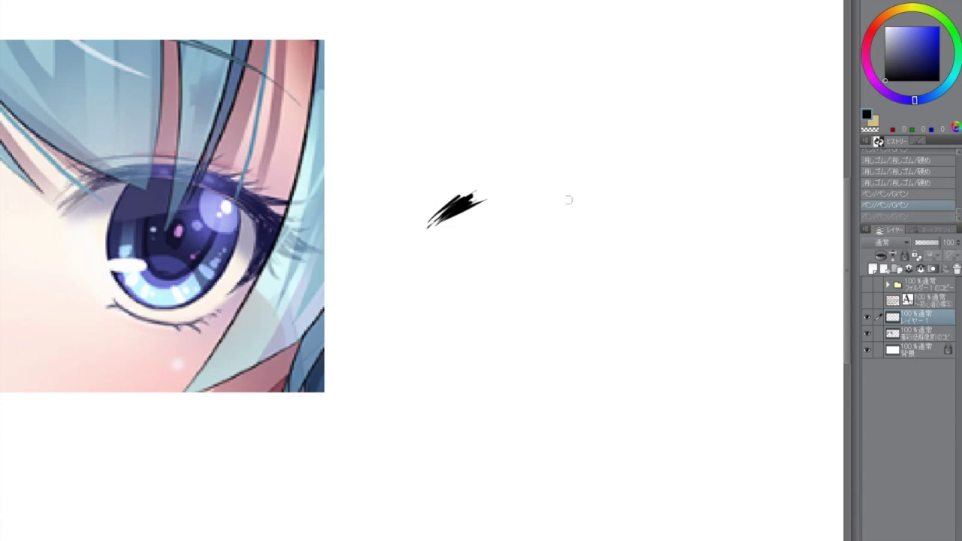
mouse_move(445, 204)
mouse_down()
mouse_move(511, 182)
mouse_move(619, 200)
mouse_move(642, 224)
mouse_move(578, 192)
mouse_move(532, 191)
mouse_up()
mouse_move(471, 206)
mouse_down()
mouse_move(521, 191)
mouse_move(507, 194)
mouse_up()
mouse_move(520, 192)
mouse_down()
mouse_move(582, 194)
mouse_move(630, 217)
mouse_move(620, 162)
mouse_move(605, 161)
mouse_move(617, 144)
mouse_up()
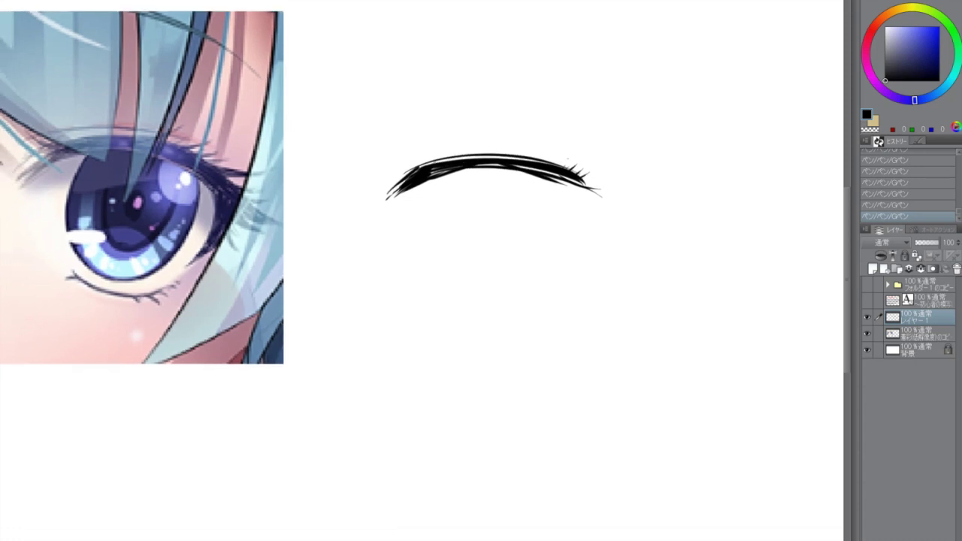
Undo the last small lash strokes at the outer corner of the upper lash line.
key(ctrl+z)
key(ctrl+z)
key(ctrl+z)
key(ctrl+z)
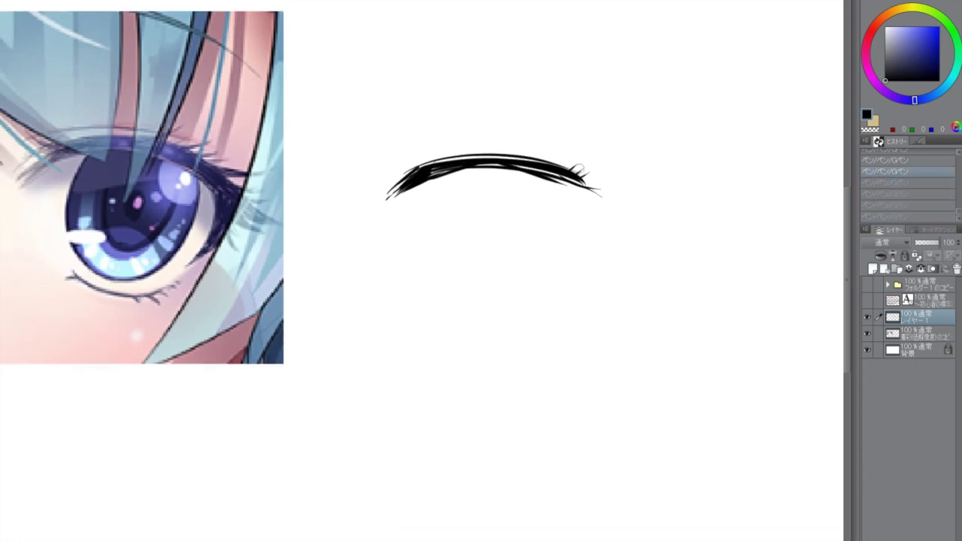
key(ctrl+z)
key(ctrl+z)
Draw long tapering lashes flicking outward and slightly upward from the outer corner of the lash line.
drag(583, 179, 643, 165)
key(ctrl+z)
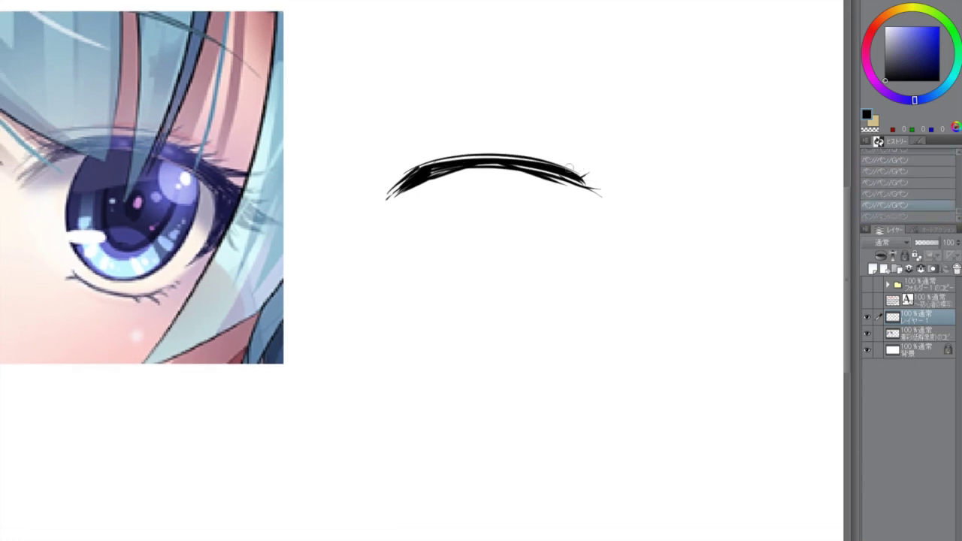
mouse_move(582, 178)
mouse_down()
mouse_move(647, 170)
mouse_move(627, 177)
mouse_move(645, 216)
mouse_up()
key(ctrl+z)
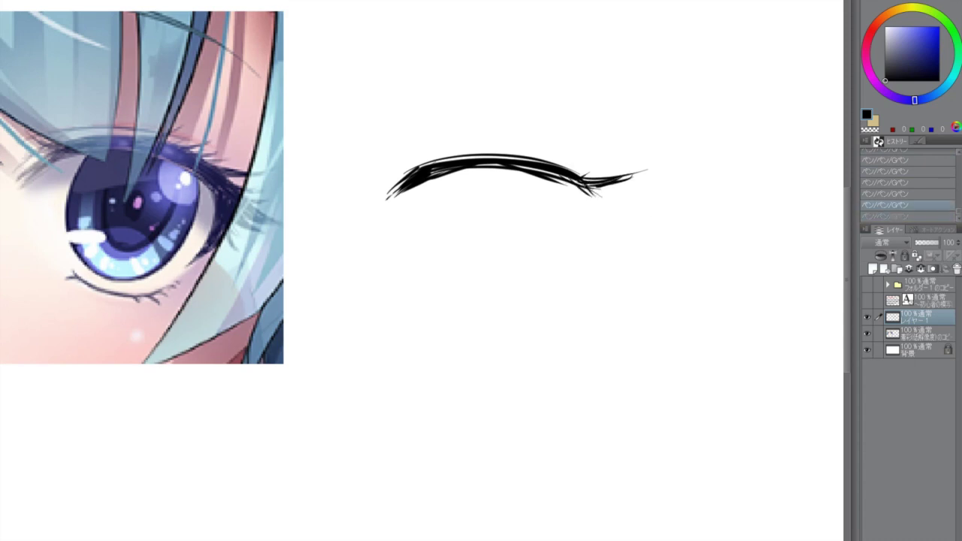
Build a solid black pointed wedge below the outer corner, trim it with the eraser and join it to the lash line.
mouse_move(585, 185)
mouse_down()
mouse_move(641, 217)
mouse_move(591, 214)
mouse_move(596, 222)
mouse_move(591, 210)
mouse_move(579, 242)
mouse_up()
key(ctrl+z)
key(ctrl+z)
mouse_move(586, 185)
mouse_down()
mouse_move(600, 211)
mouse_move(629, 216)
mouse_move(598, 221)
mouse_move(589, 244)
mouse_move(599, 216)
mouse_up()
key(e)
drag(587, 258, 584, 242)
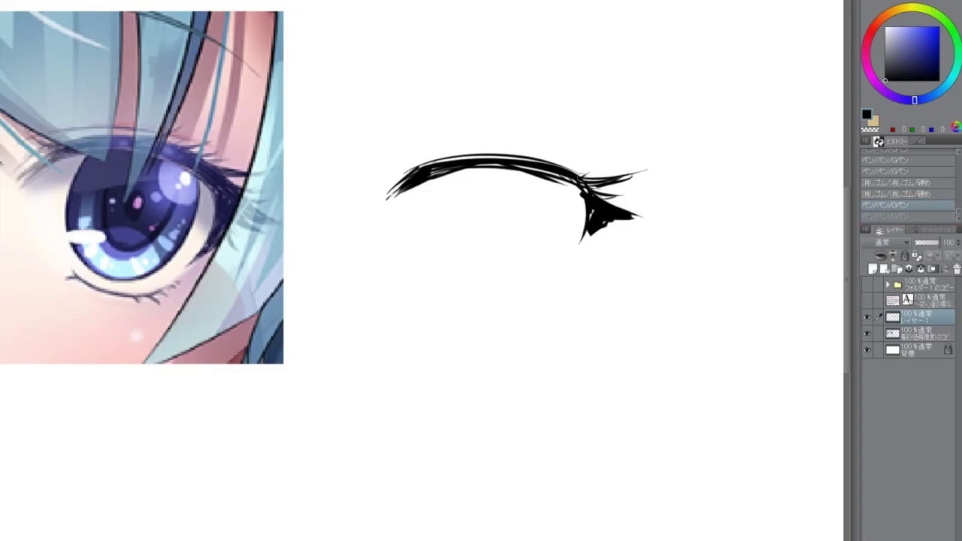
drag(583, 178, 589, 197)
drag(585, 179, 588, 194)
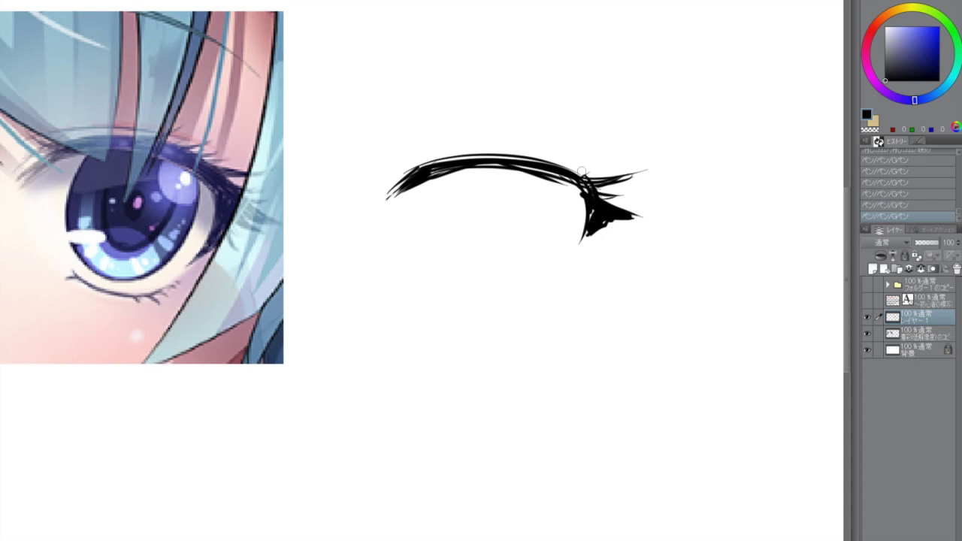
drag(420, 172, 452, 173)
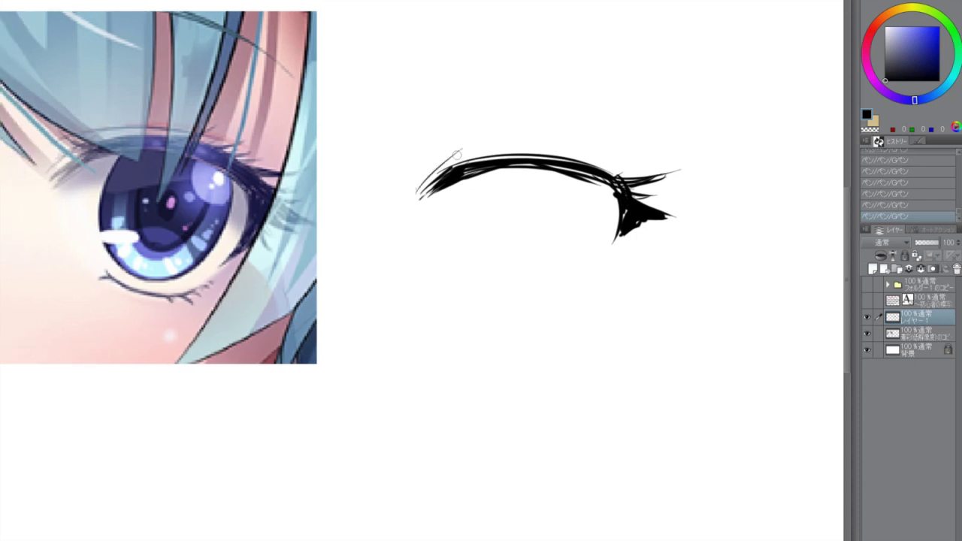
key(ctrl+z)
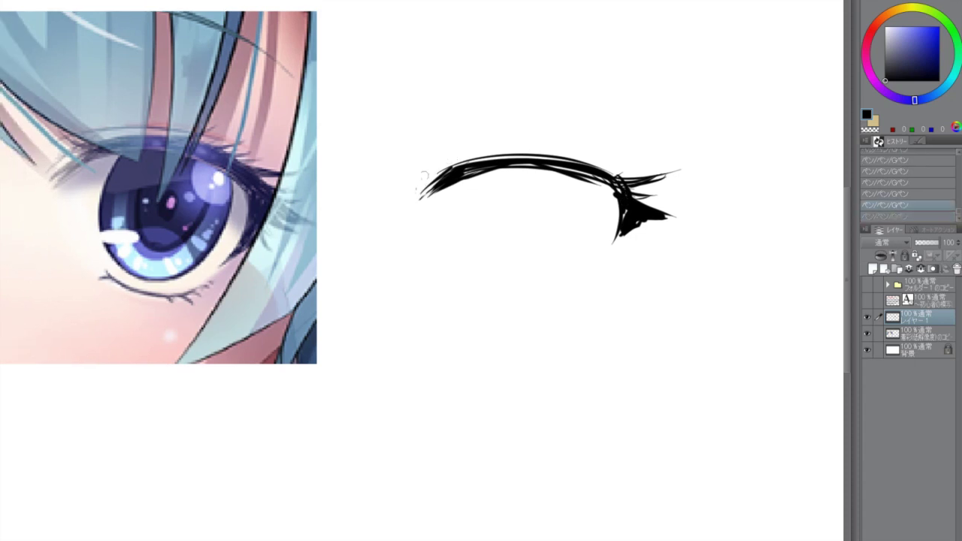
drag(406, 198, 605, 153)
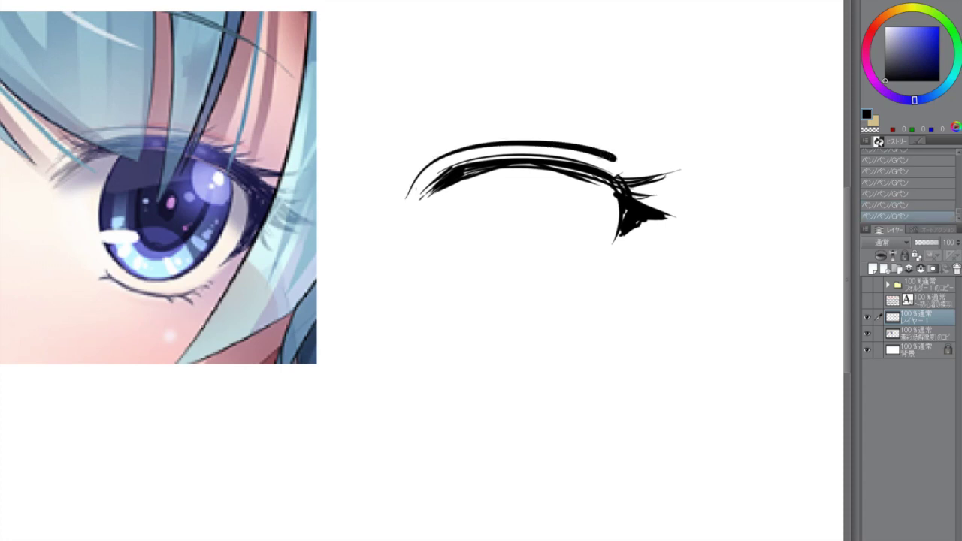
key(ctrl+z)
Draw a thin double-eyelid crease arching above the upper lash line and thicken the lash line's underside.
drag(415, 194, 471, 146)
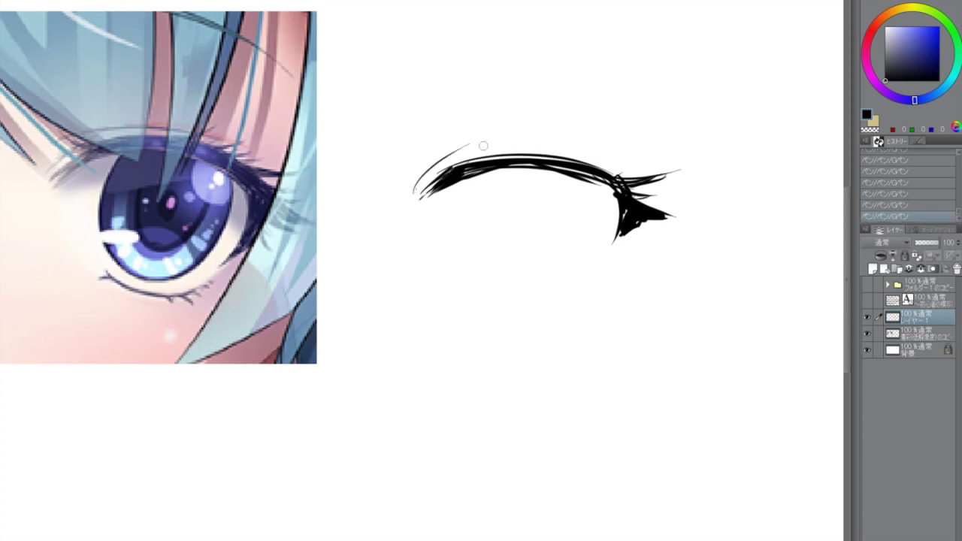
mouse_move(415, 163)
mouse_down()
mouse_move(478, 142)
mouse_move(630, 167)
mouse_up()
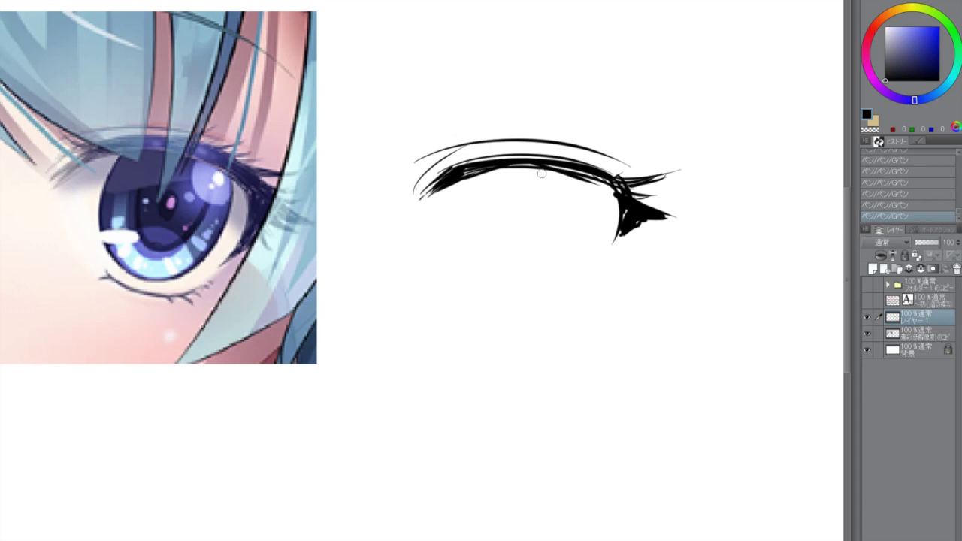
scroll(541, 173, down, 2)
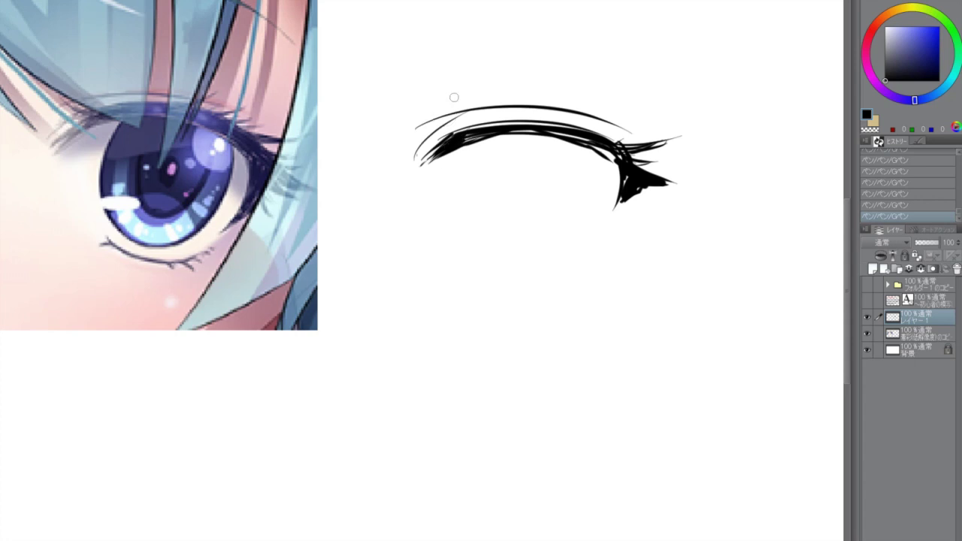
key(ctrl+z)
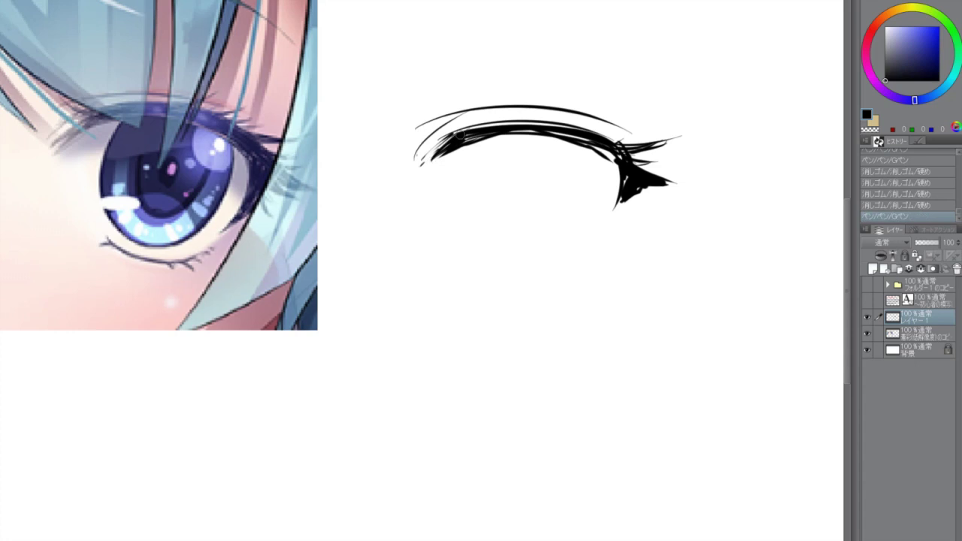
mouse_move(430, 162)
mouse_down()
mouse_move(452, 137)
mouse_move(591, 140)
mouse_up()
drag(565, 136, 611, 157)
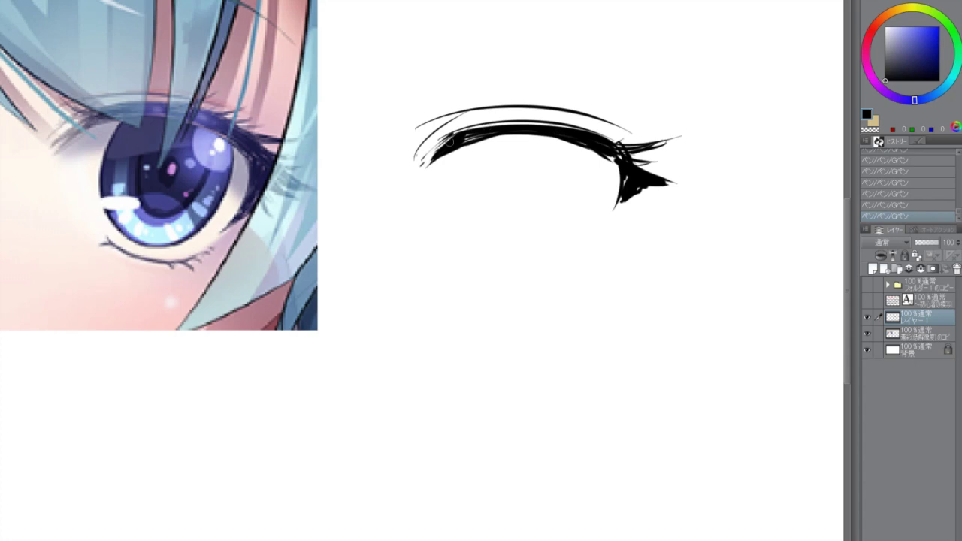
mouse_move(502, 139)
mouse_down()
mouse_move(475, 118)
mouse_move(449, 143)
mouse_move(472, 239)
mouse_up()
key(ctrl+z)
key(ctrl+y)
key(ctrl+z)
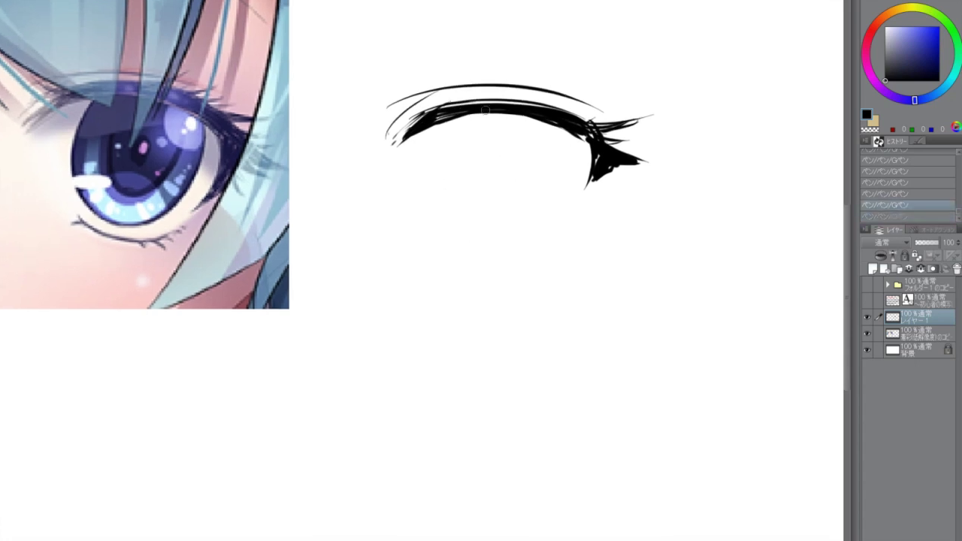
mouse_move(475, 114)
mouse_down()
mouse_move(450, 204)
mouse_move(472, 239)
mouse_up()
key(ctrl+z)
Draw the iris outline, highlights and black pupil under the lash line, with a thin lower lid and short lower lashes.
drag(466, 115, 472, 233)
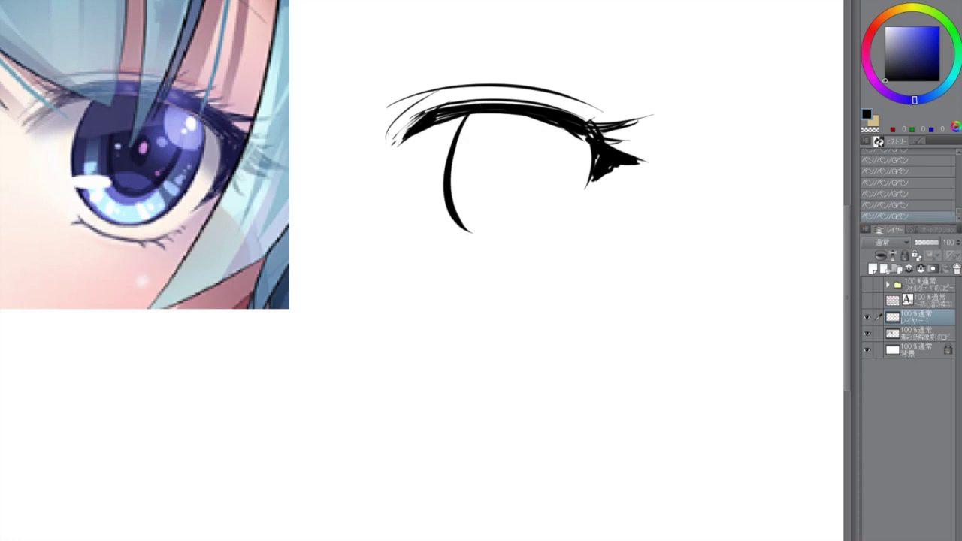
drag(574, 135, 504, 246)
mouse_move(463, 212)
mouse_down()
mouse_move(529, 222)
mouse_move(534, 262)
mouse_up()
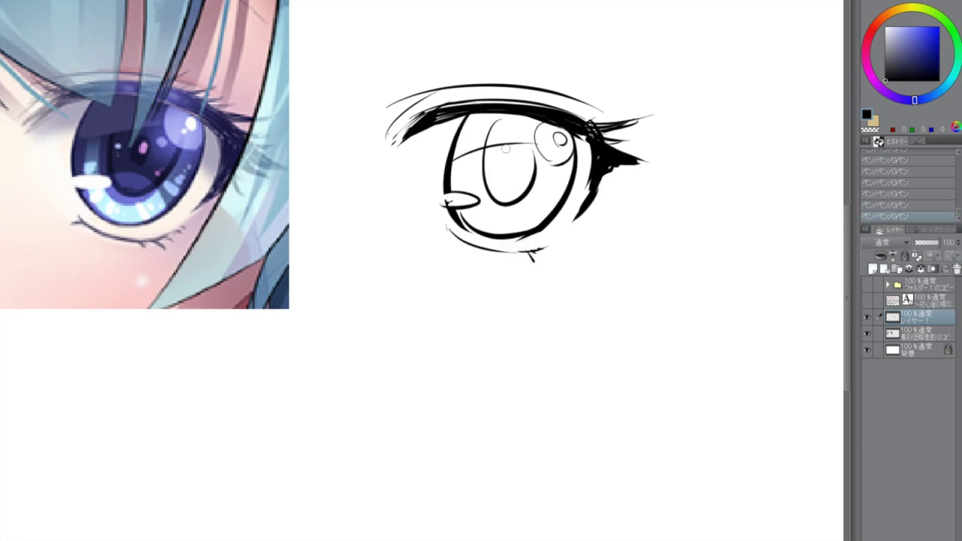
drag(509, 160, 508, 179)
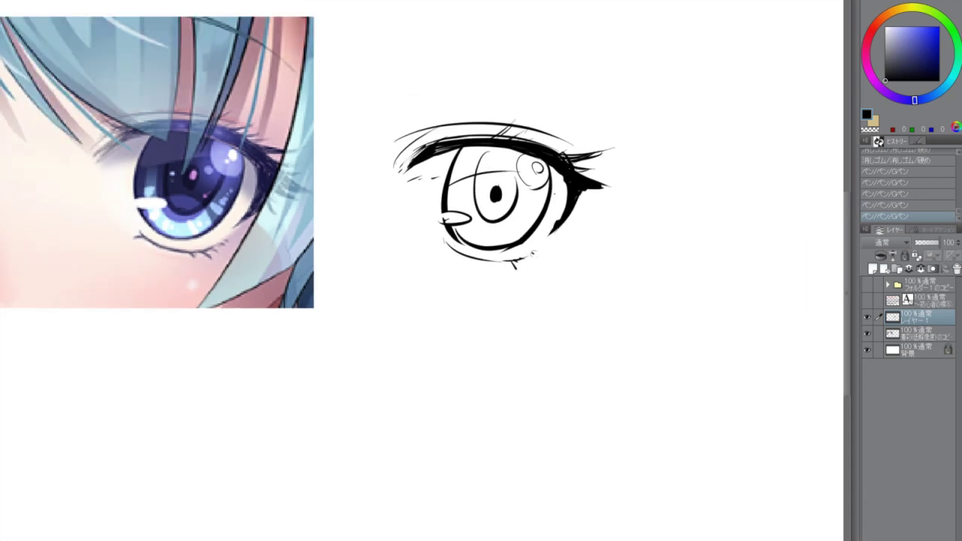
mouse_move(531, 253)
mouse_down()
mouse_move(550, 230)
mouse_move(529, 239)
mouse_move(520, 261)
mouse_up()
Add fine crossing lashes at the inner corner of the upper lash line and erase the stray marks beneath it.
scroll(522, 225, down, 2)
scroll(505, 228, down, 2)
scroll(530, 235, up, 1)
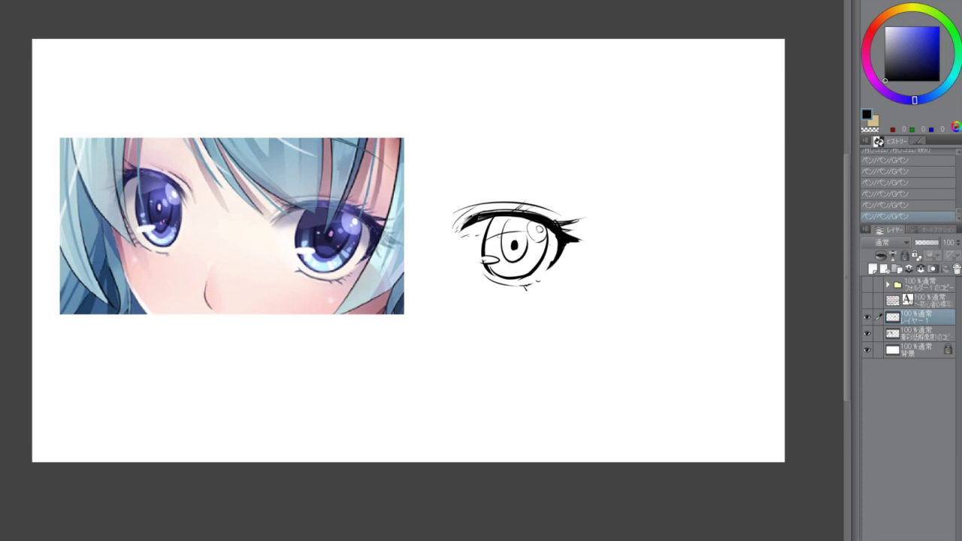
scroll(418, 222, up, 1)
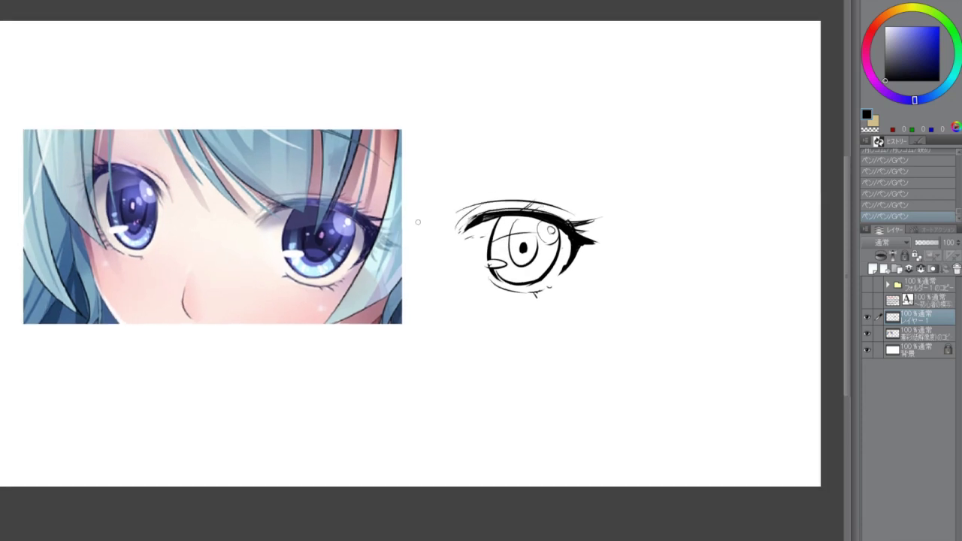
scroll(506, 279, up, 1)
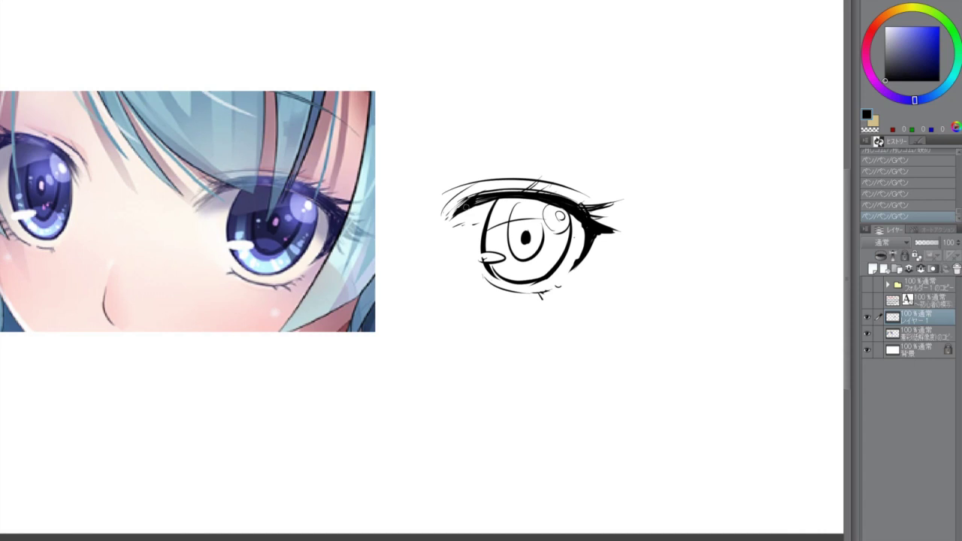
drag(464, 202, 455, 191)
scroll(442, 199, up, 2)
key(e)
drag(456, 235, 475, 233)
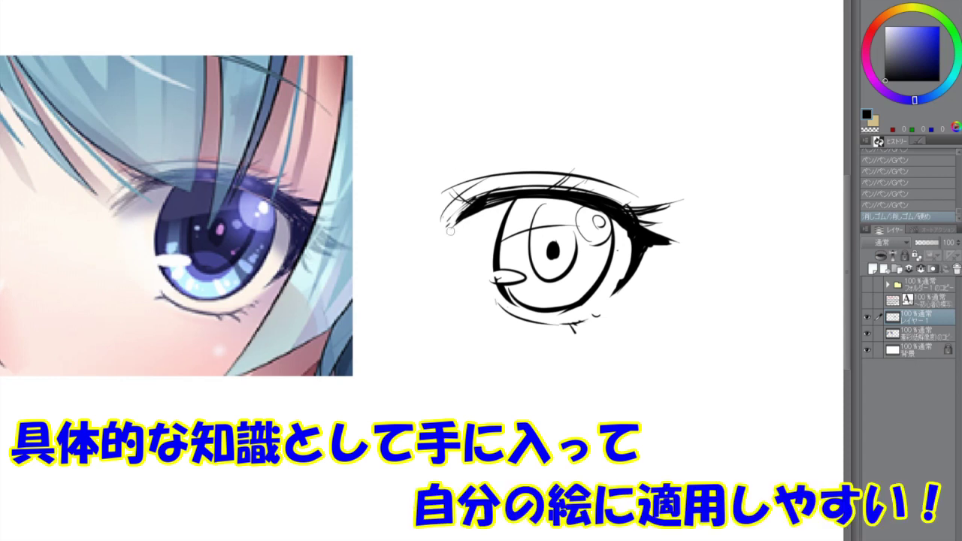
drag(451, 231, 472, 206)
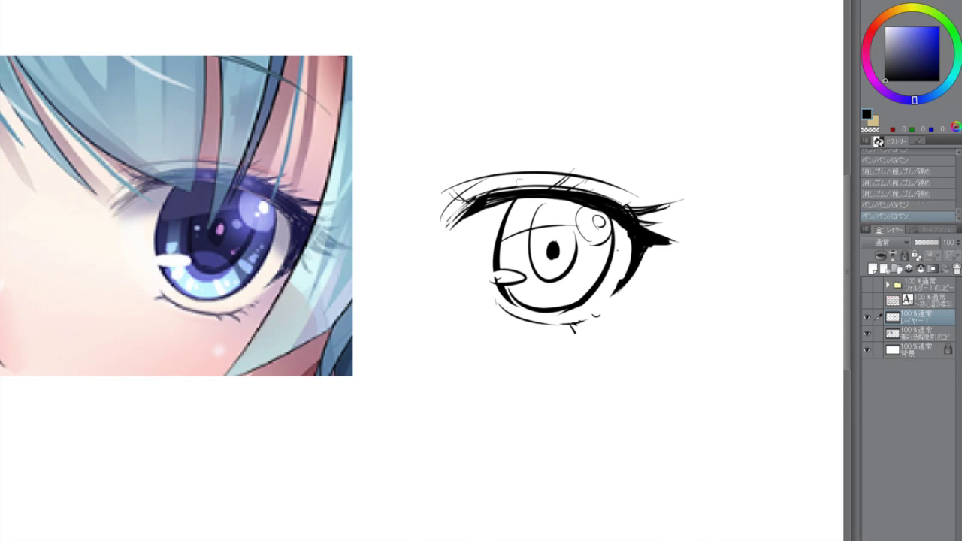
Add more thin lash strokes over the inner corner and another flick at the outer corner.
scroll(466, 197, up, 1)
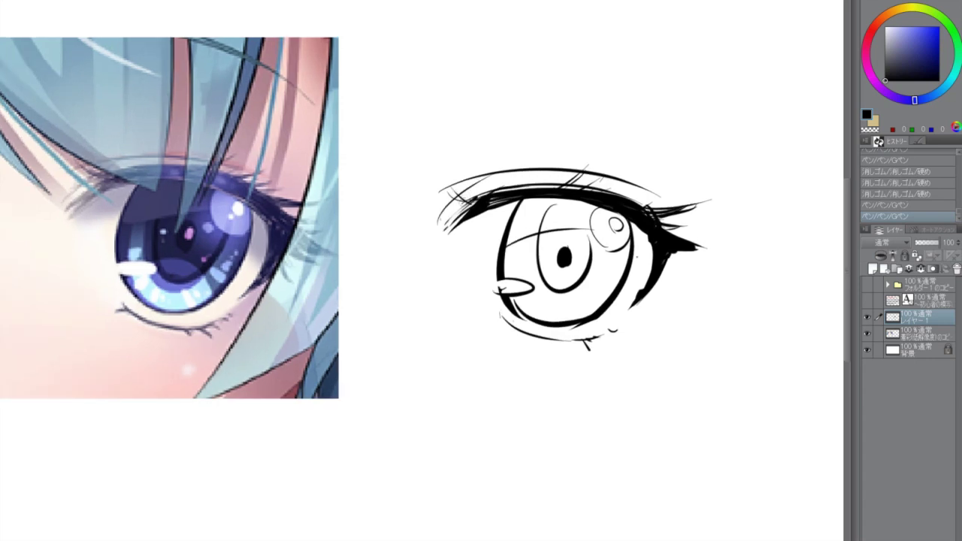
drag(449, 216, 483, 192)
scroll(484, 194, down, 1)
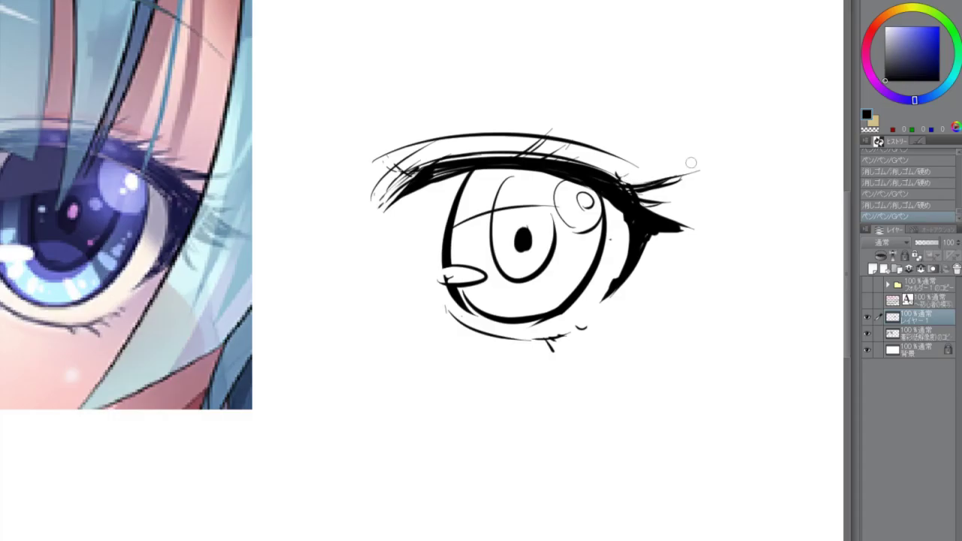
drag(690, 163, 651, 178)
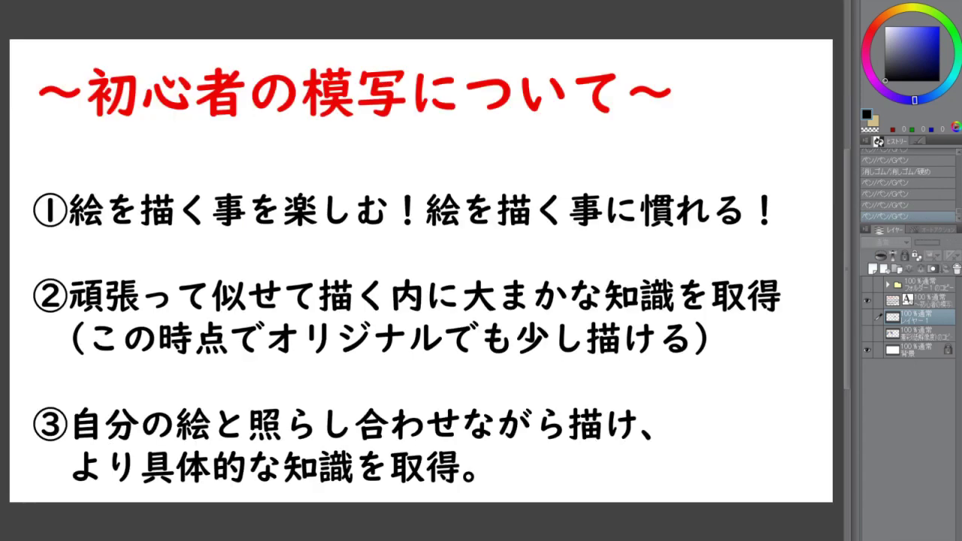